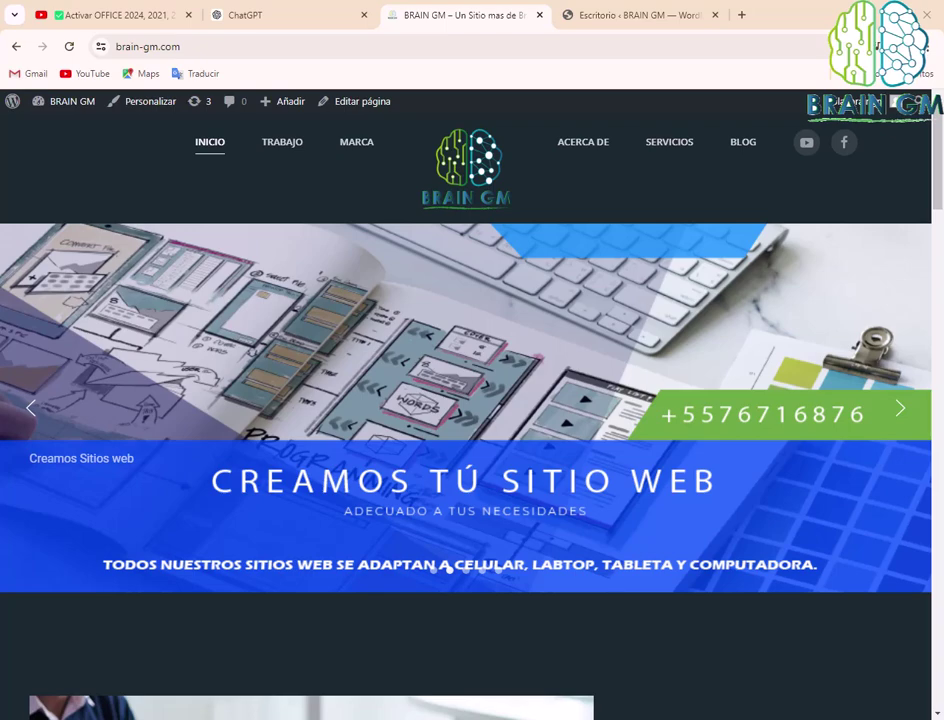
Browse the DVD RW (E:) drive into the inner Illustrator2023.27.3.1.sanet.st folder and select readme.
{"action": "key", "text": "super+e"}
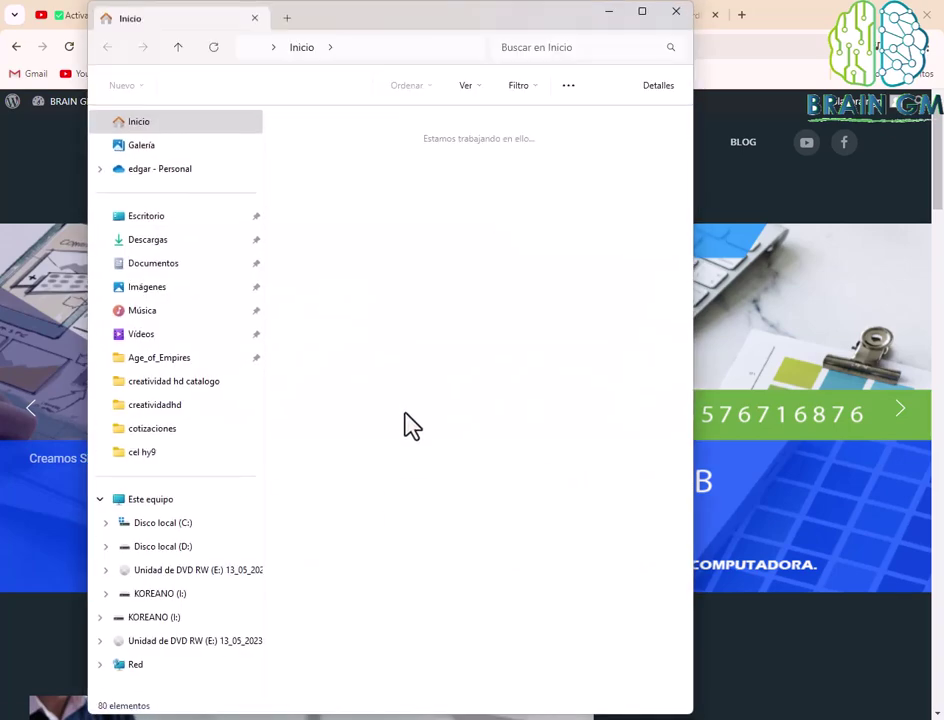
{"action": "left_click", "coordinate": [210, 570]}
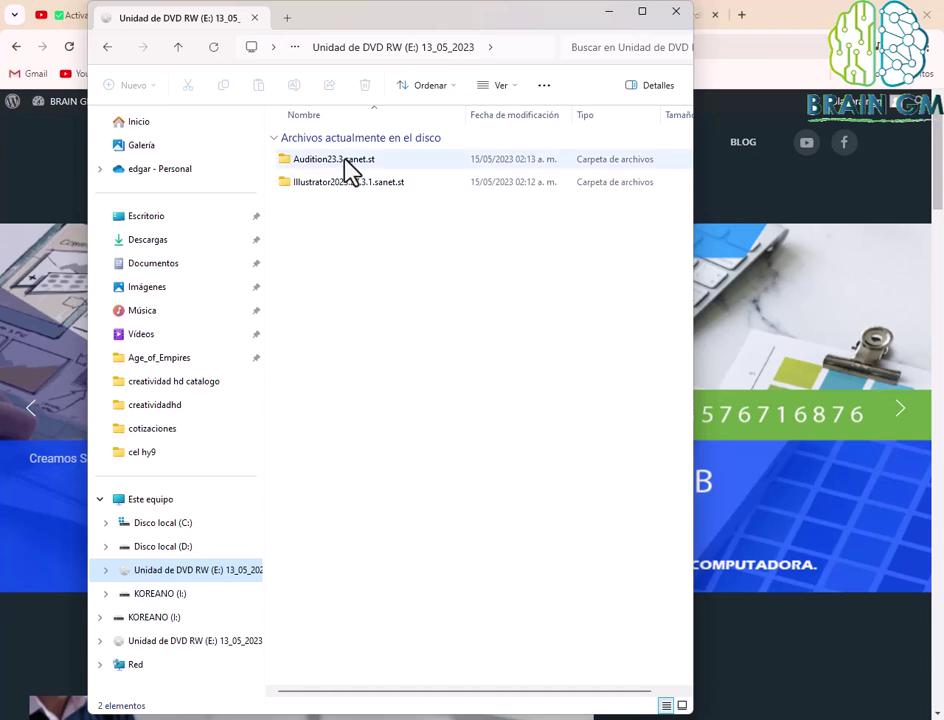
{"action": "left_click", "coordinate": [342, 160]}
{"action": "double_click", "coordinate": [340, 186]}
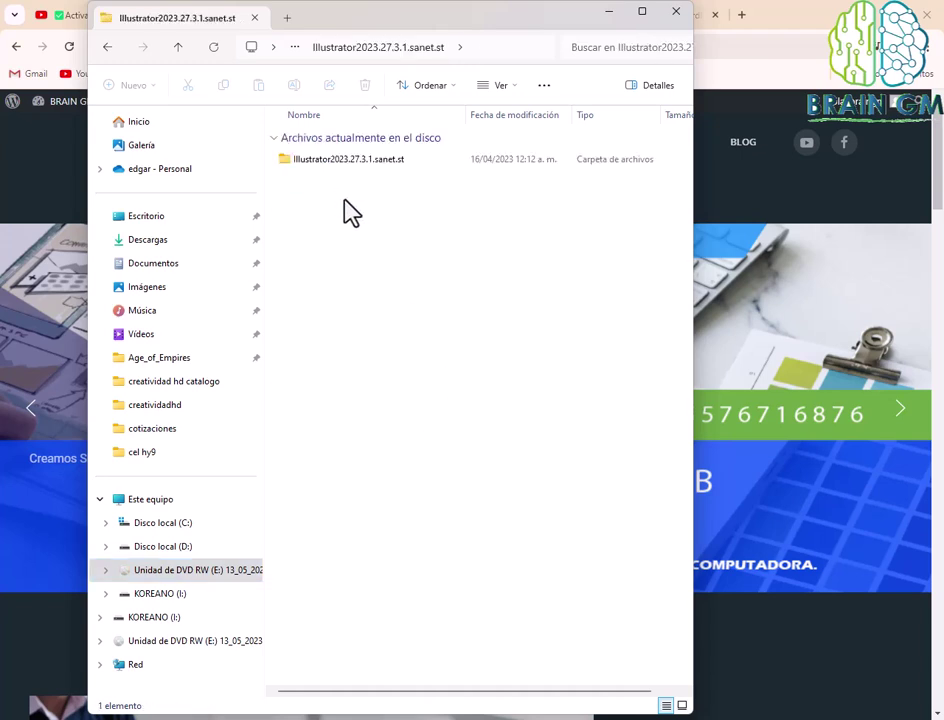
{"action": "left_click", "coordinate": [341, 162]}
{"action": "double_click", "coordinate": [341, 163]}
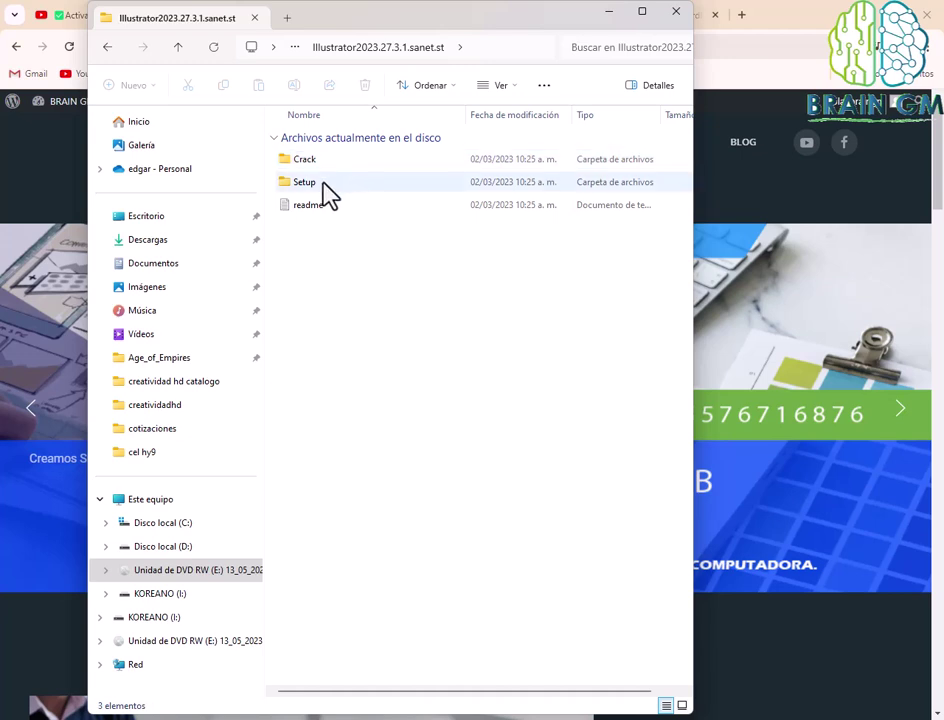
{"action": "left_click", "coordinate": [322, 210]}
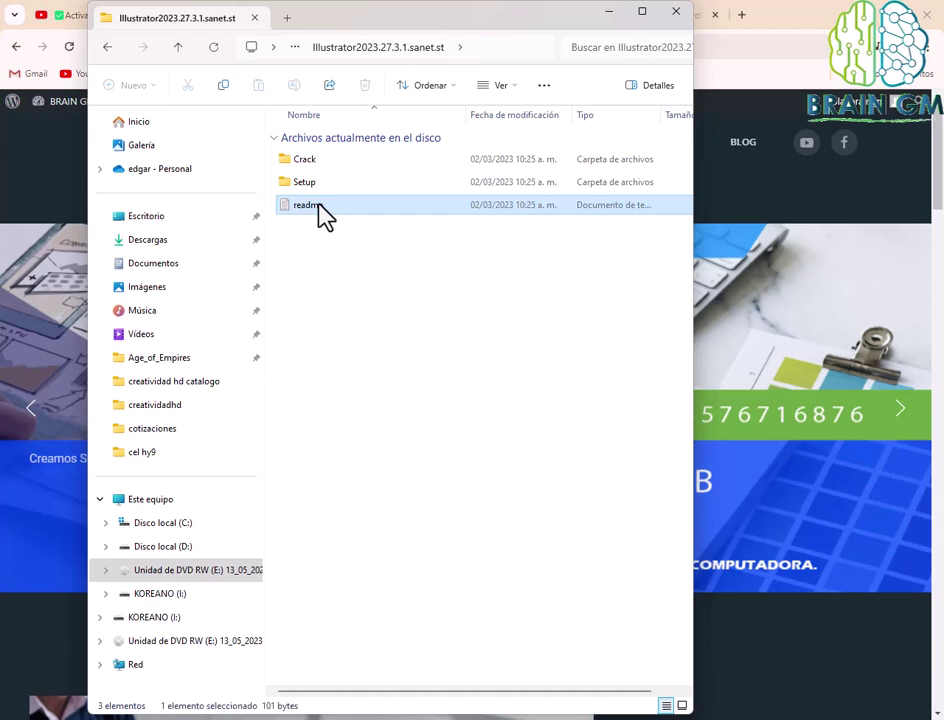
Read readme's note on copying patched files to Support Files\Contents\Windows, then close Notepad unsaved.
{"action": "double_click", "coordinate": [318, 205]}
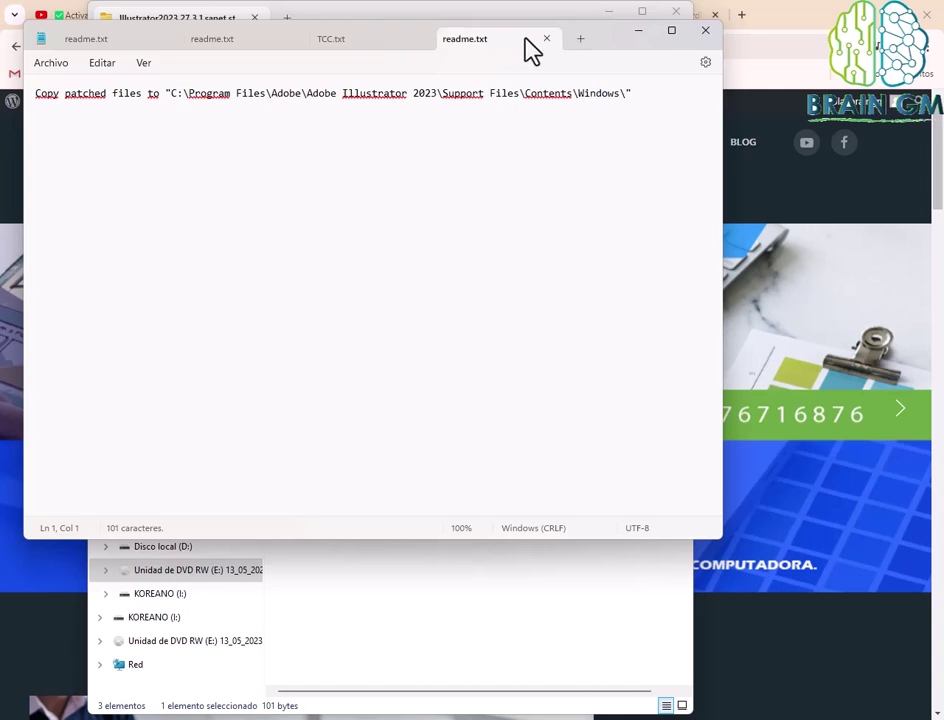
{"action": "left_click_drag", "start_coordinate": [624, 48], "coordinate": [657, 218]}
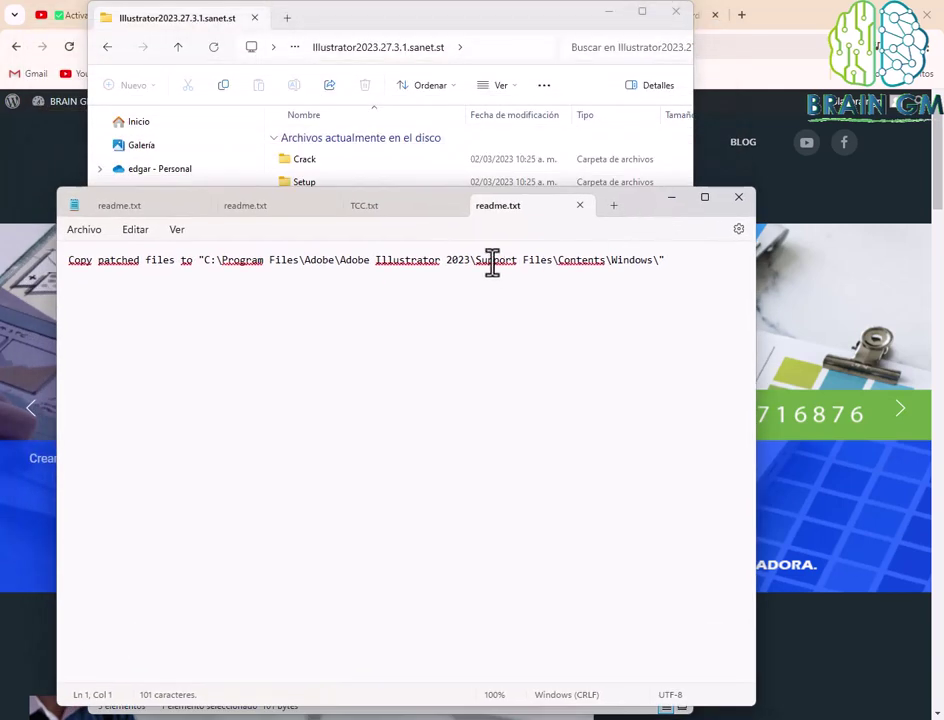
{"action": "left_click", "coordinate": [452, 206]}
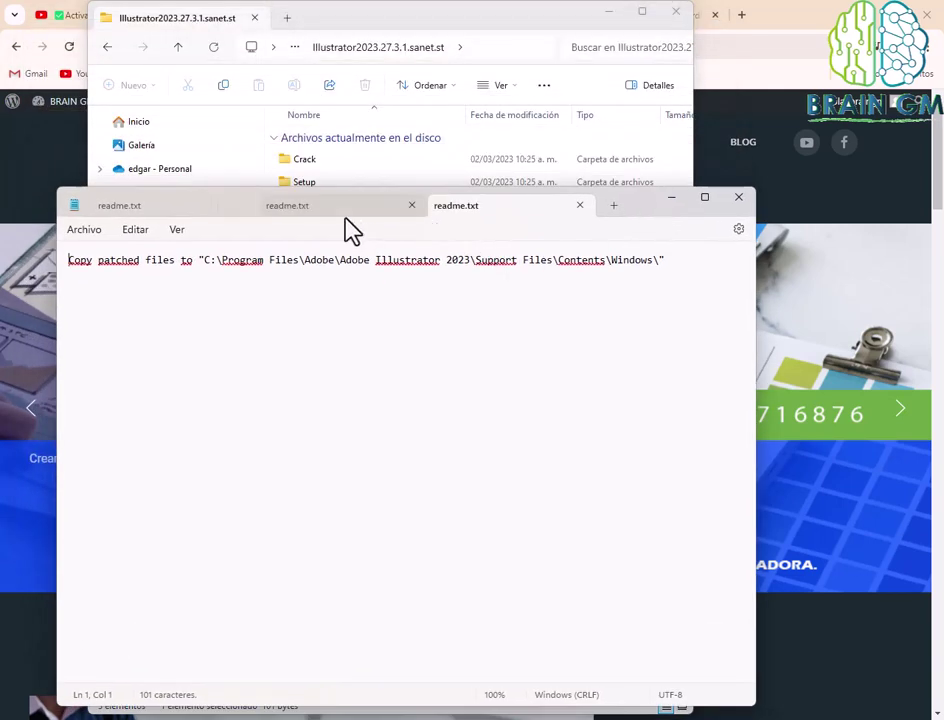
{"action": "left_click", "coordinate": [350, 215]}
{"action": "key", "text": "ctrl+w"}
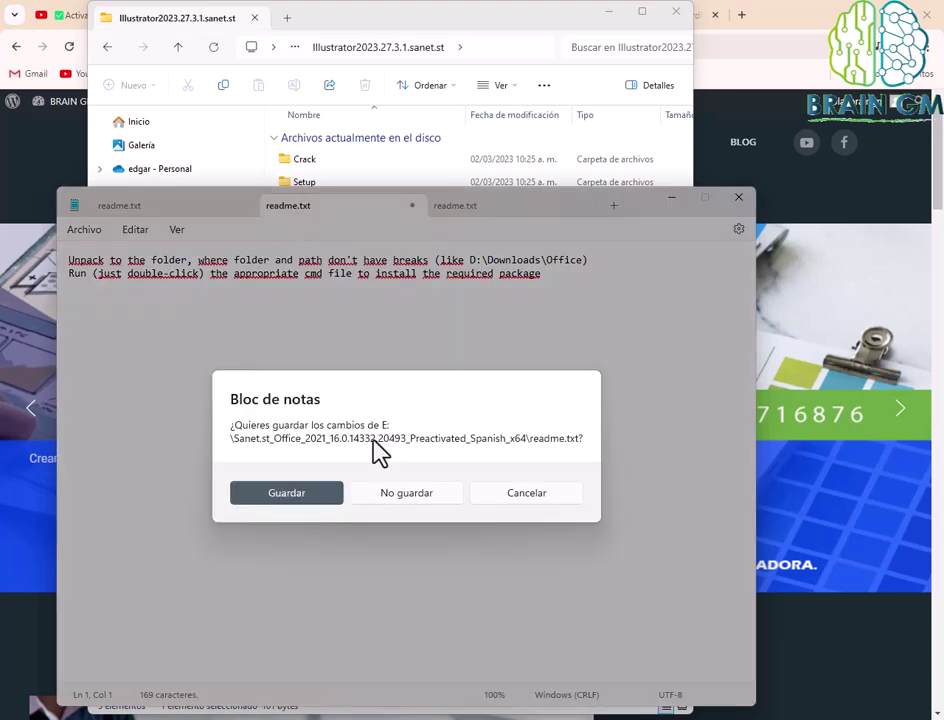
{"action": "left_click", "coordinate": [390, 495]}
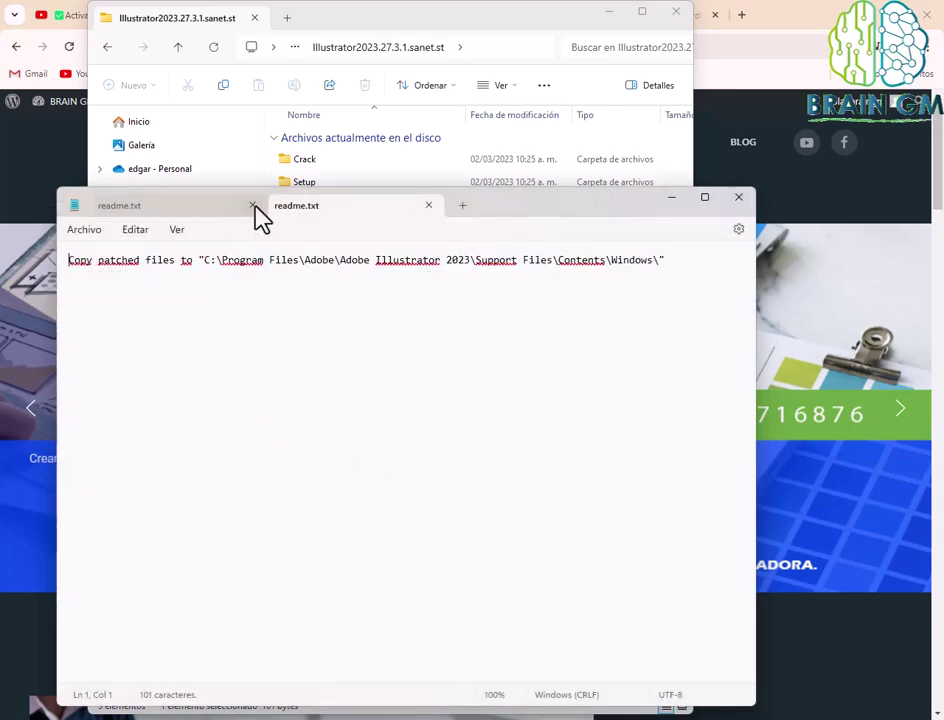
{"action": "left_click", "coordinate": [253, 205]}
{"action": "left_click", "coordinate": [408, 493]}
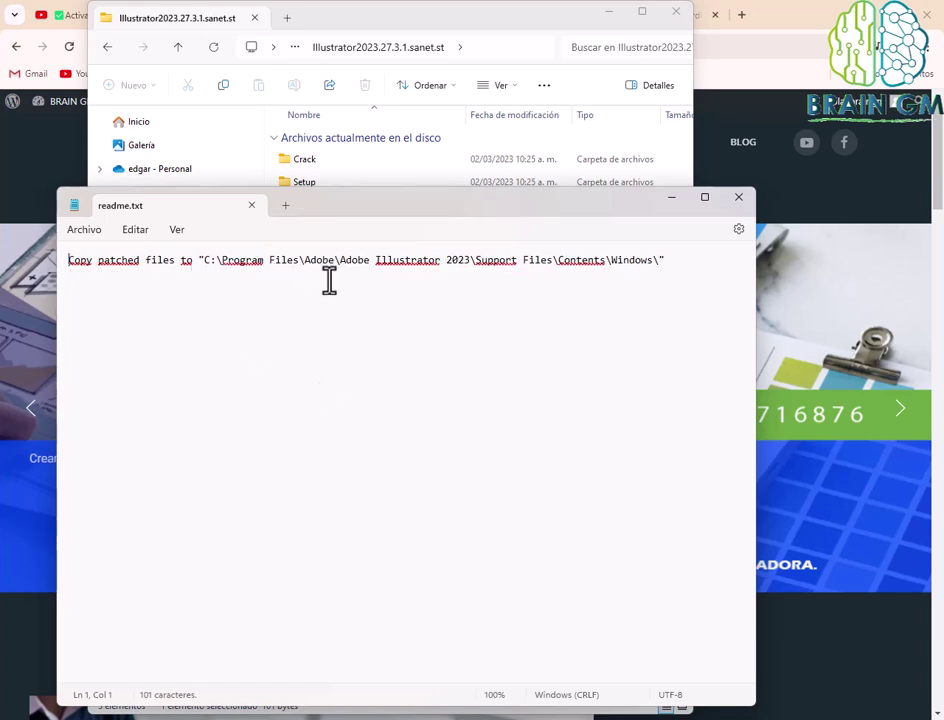
{"action": "left_click", "coordinate": [671, 197]}
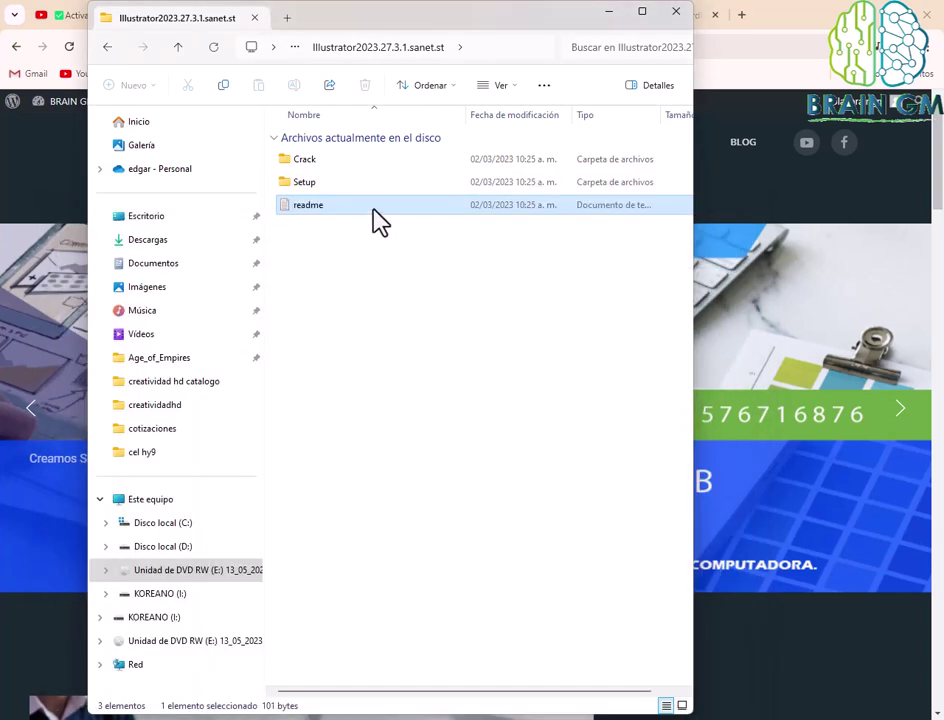
Run the Set-up application from the Setup folder in a maximized Explorer window.
{"action": "double_click", "coordinate": [315, 188]}
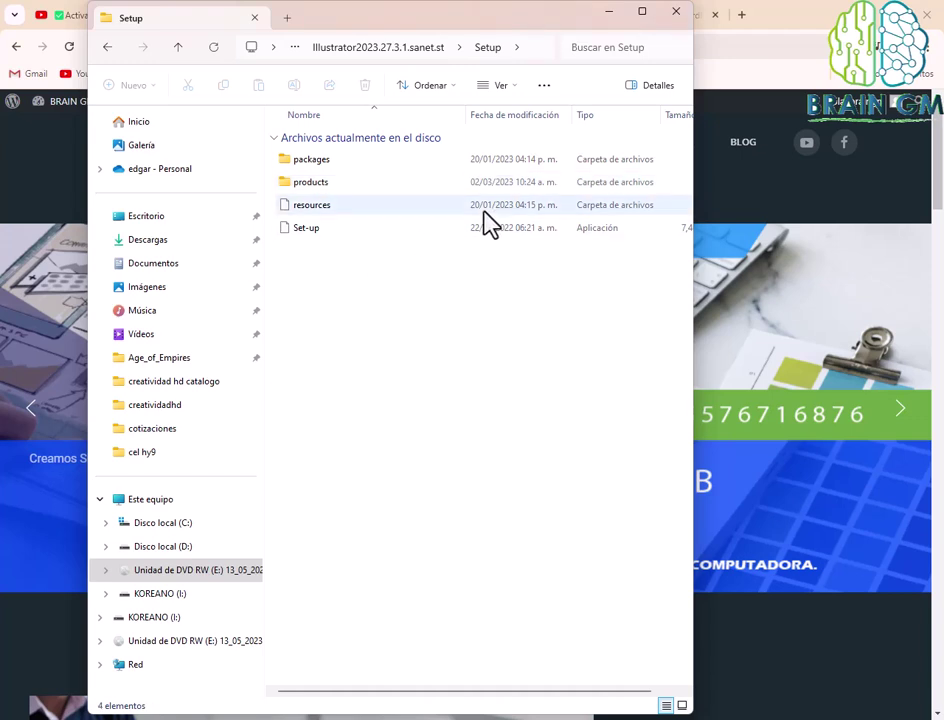
{"action": "left_click", "coordinate": [642, 12]}
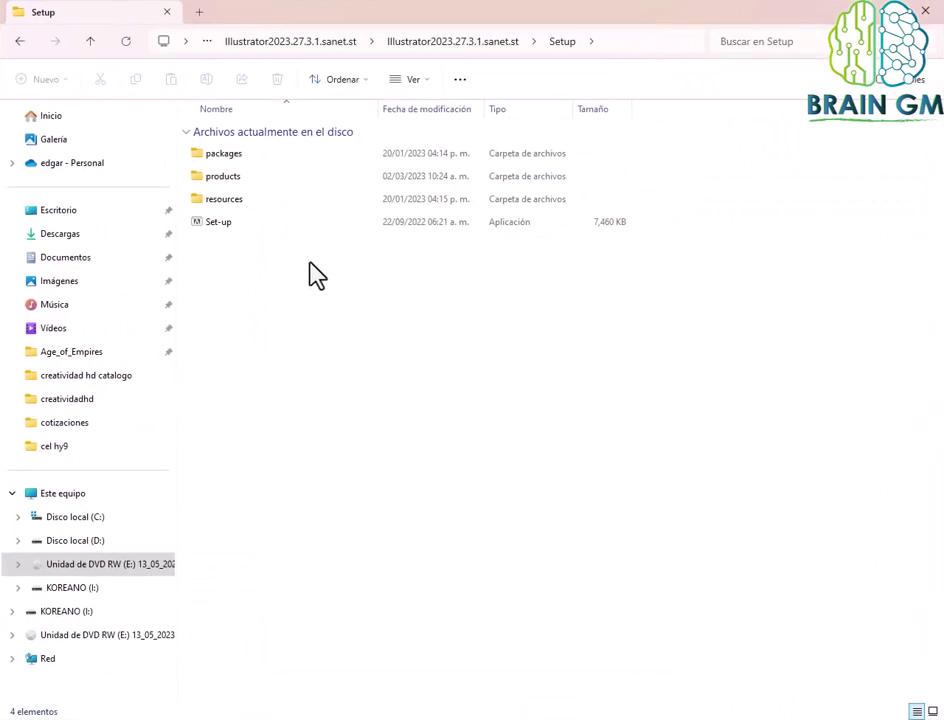
{"action": "left_click", "coordinate": [240, 238]}
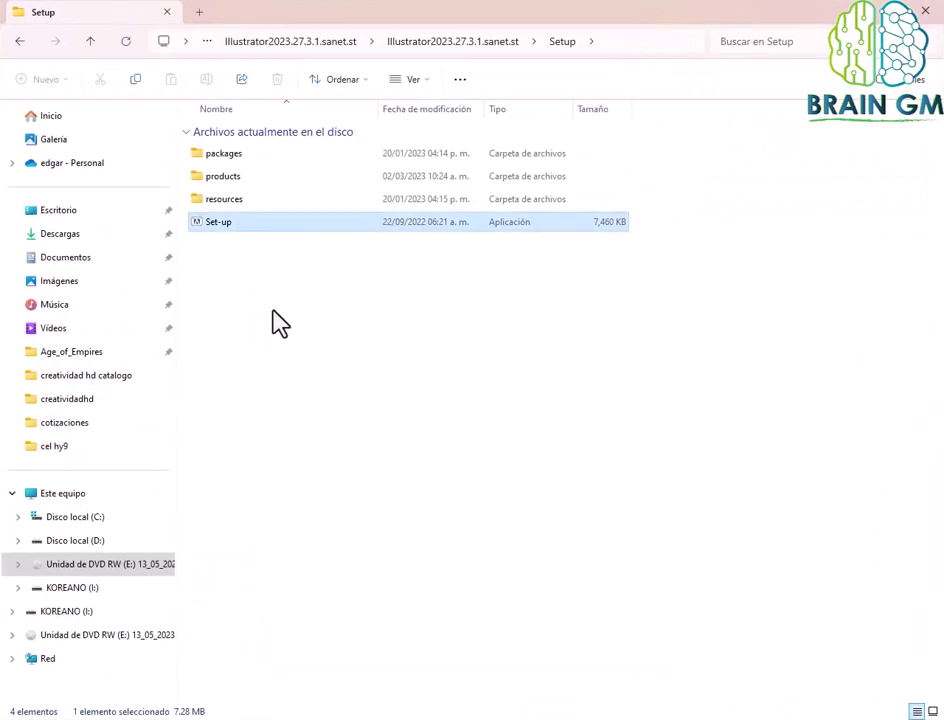
{"action": "mouse_move", "coordinate": [218, 221]}
{"action": "double_click", "coordinate": [233, 233]}
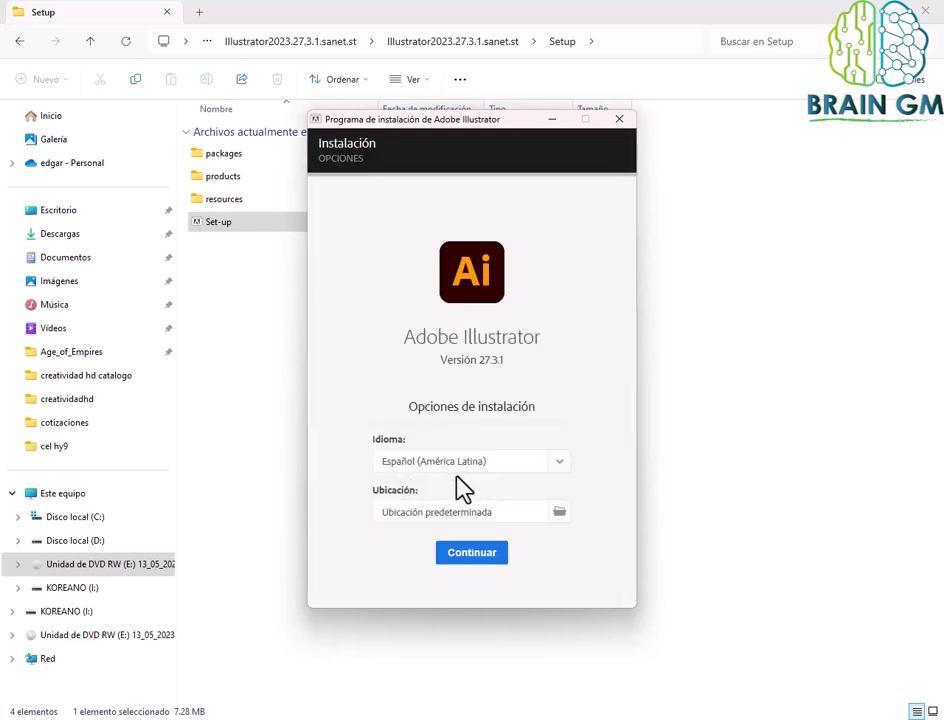
Install Illustrator 27.3.1 in Español (América Latina) at the default location.
{"action": "left_click", "coordinate": [491, 560]}
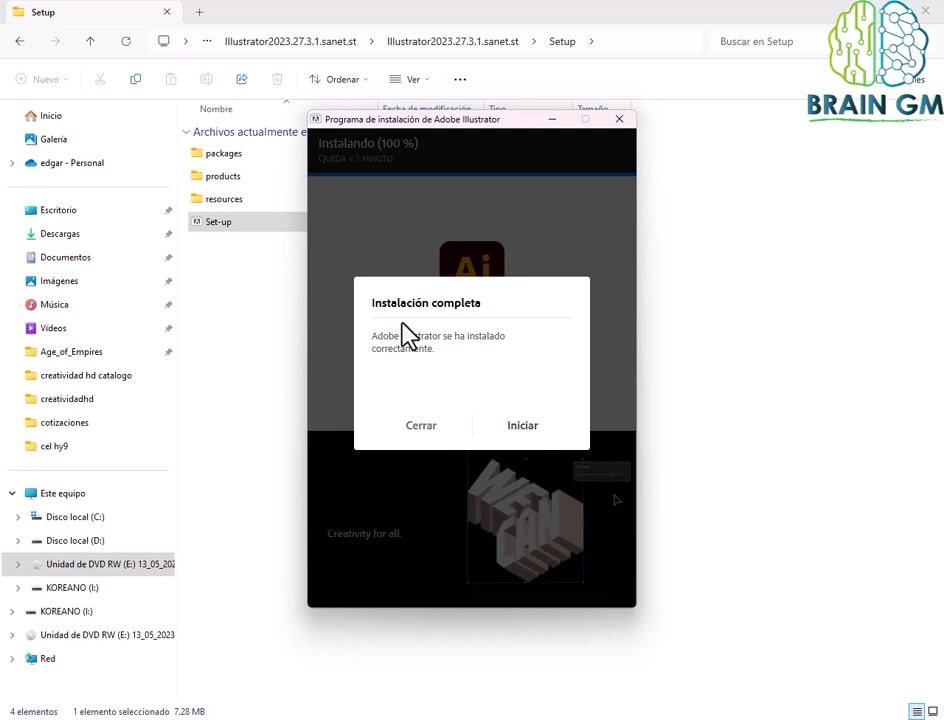
Launch Illustrator from the completion dialog and dismiss the Inicio de sesión window.
{"action": "left_click", "coordinate": [521, 426]}
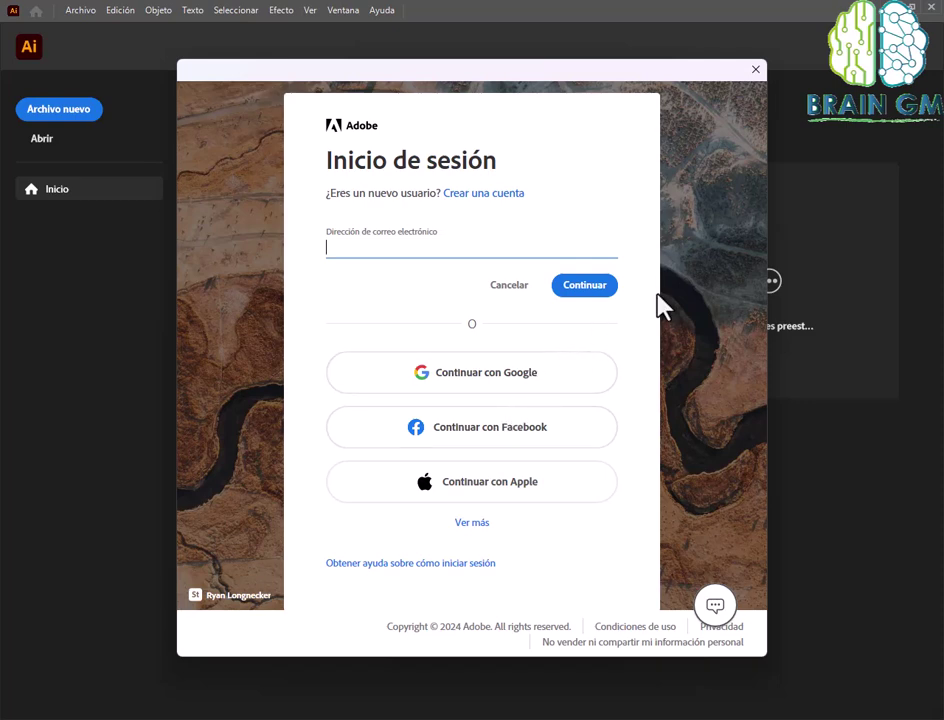
{"action": "left_click", "coordinate": [756, 70]}
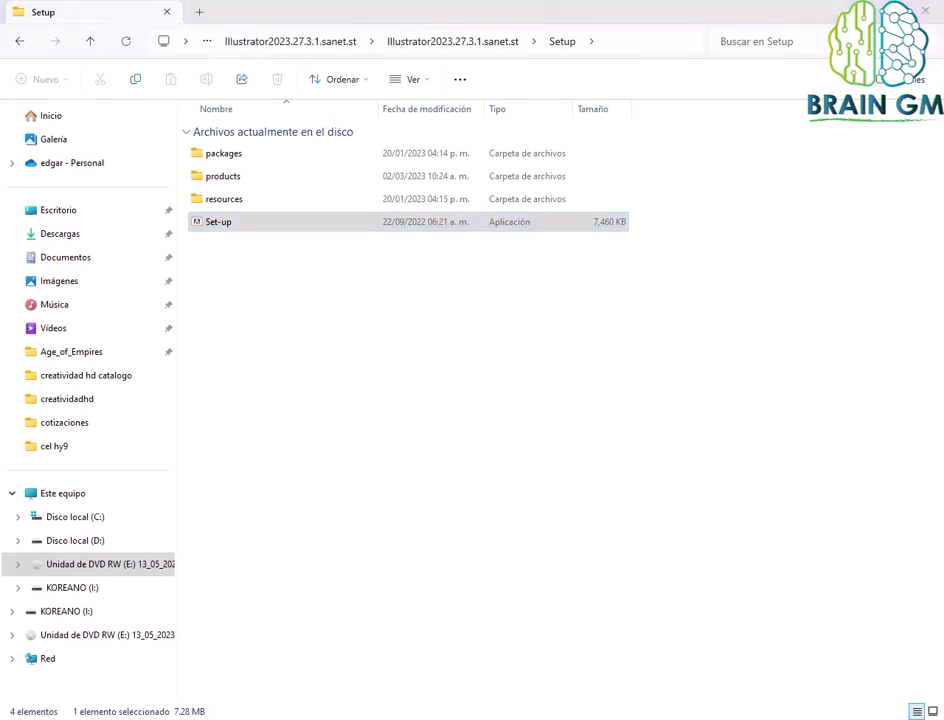
Reread readme.txt's destination note, then bring the Setup folder listing back.
{"action": "left_click", "coordinate": [651, 699]}
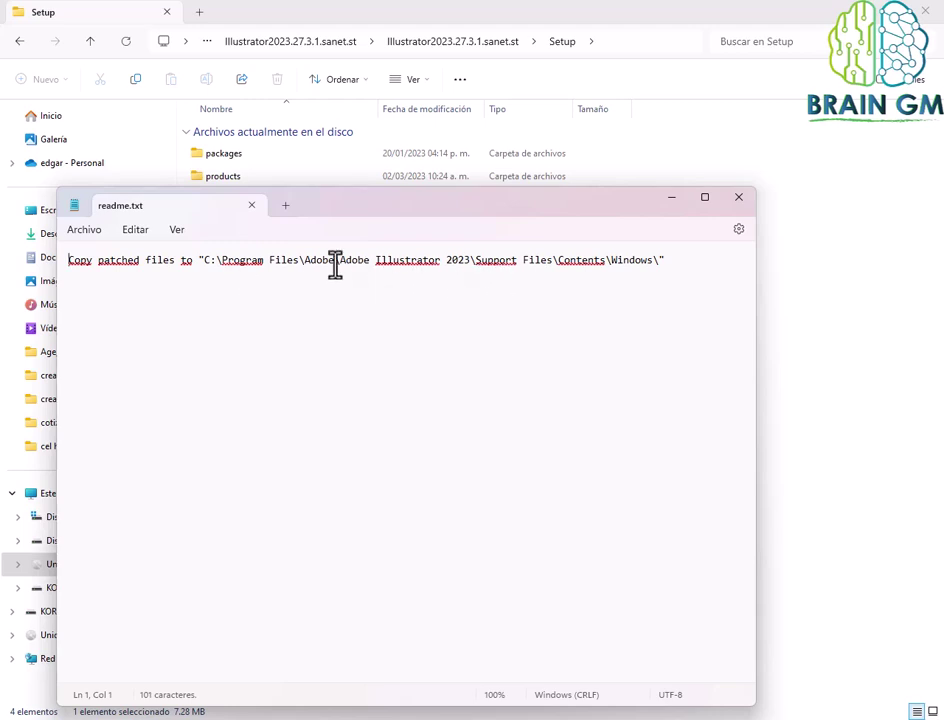
{"action": "left_click", "coordinate": [230, 160]}
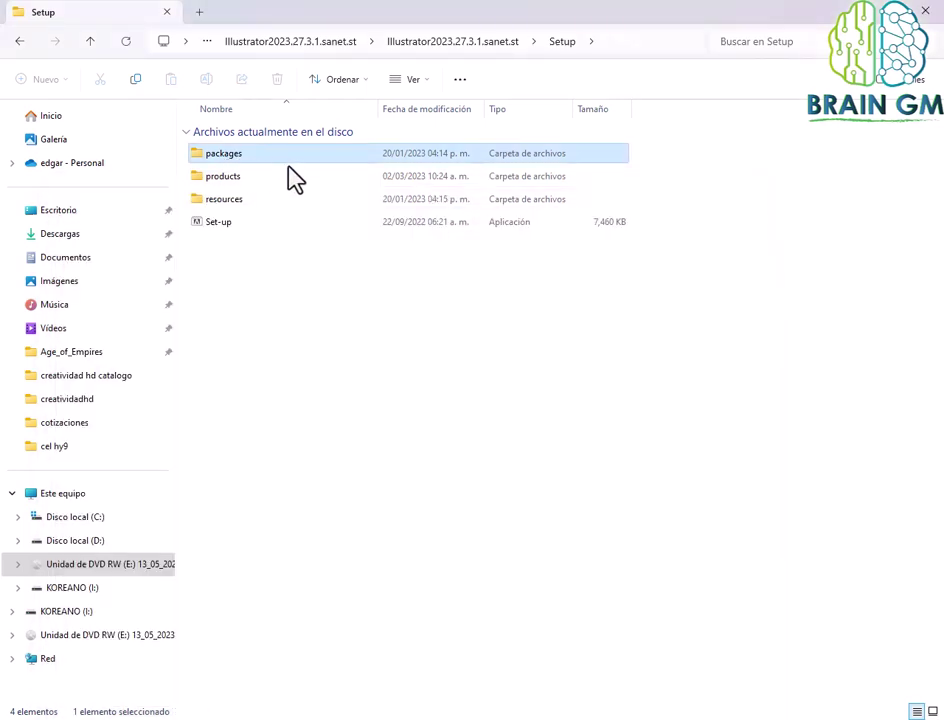
Copy dvaappsupport.dll and Illustrator from the Crack folder.
{"action": "left_click", "coordinate": [488, 48]}
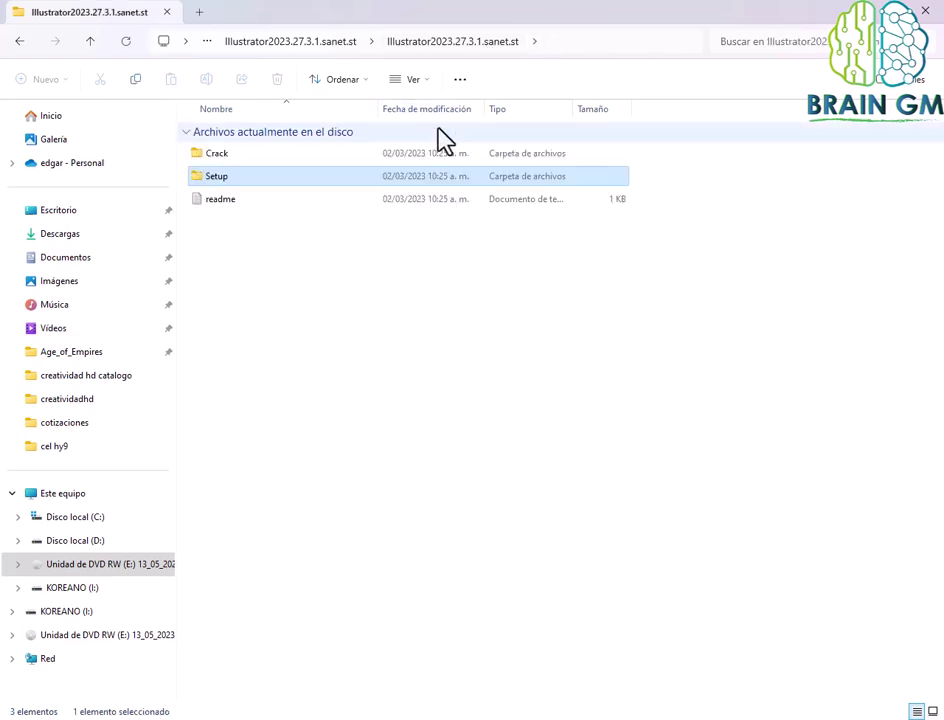
{"action": "left_click", "coordinate": [229, 160]}
{"action": "double_click", "coordinate": [229, 157]}
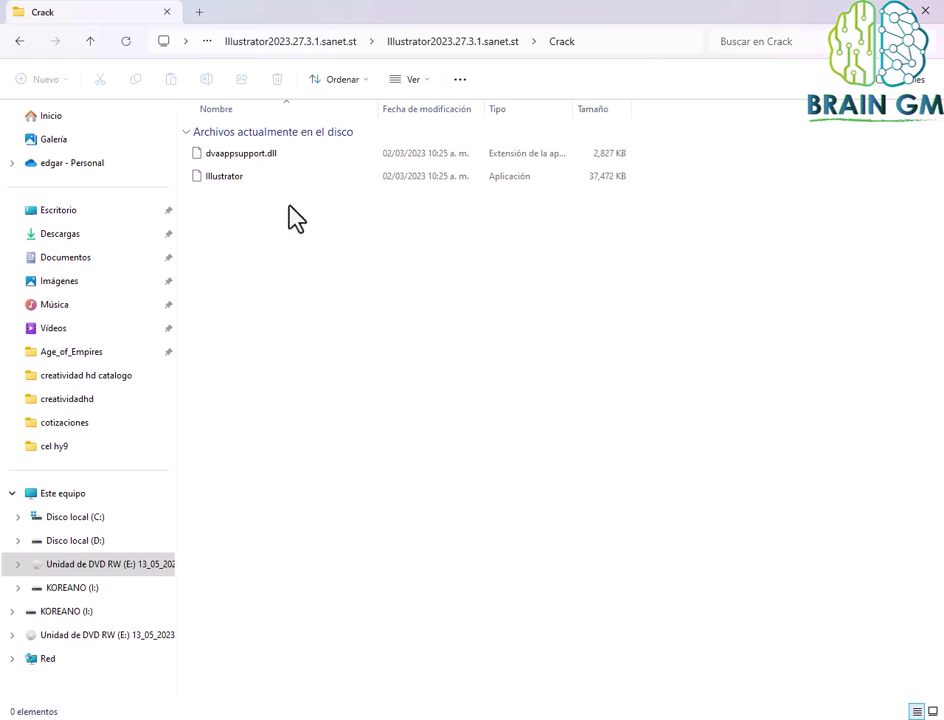
{"action": "mouse_move", "coordinate": [298, 198]}
{"action": "left_mouse_down"}
{"action": "mouse_move", "coordinate": [249, 156]}
{"action": "mouse_move", "coordinate": [256, 172]}
{"action": "left_mouse_up"}
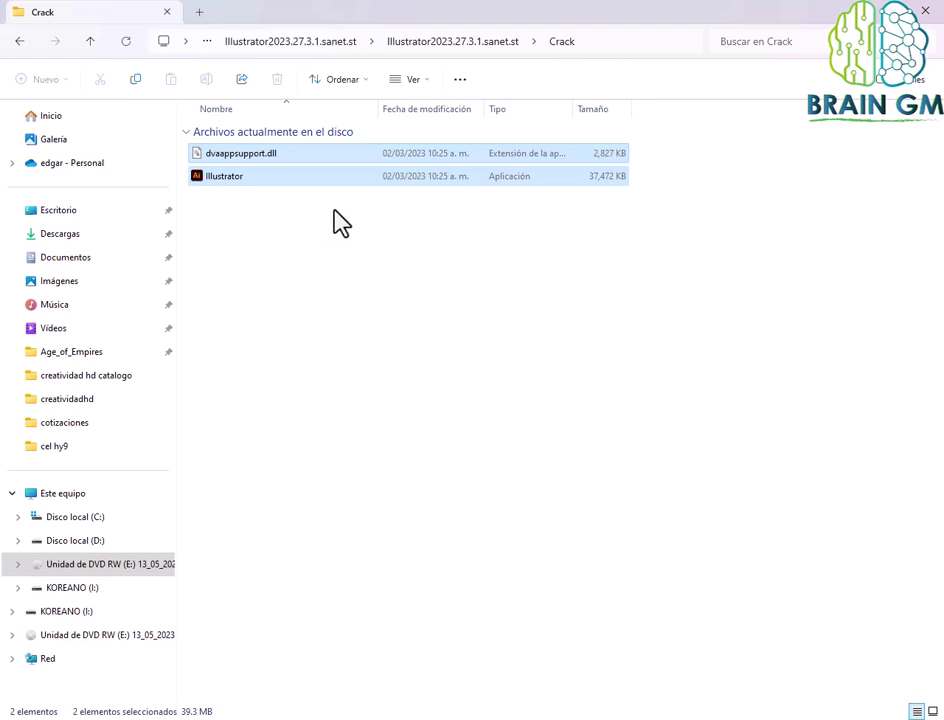
{"action": "right_click", "coordinate": [245, 182]}
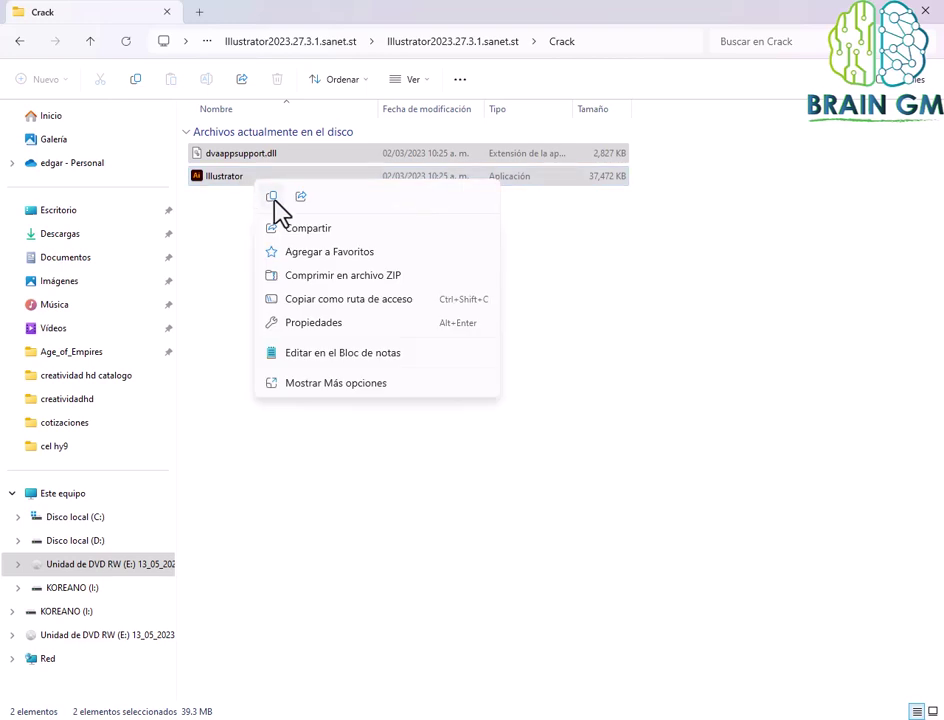
{"action": "left_click", "coordinate": [272, 197]}
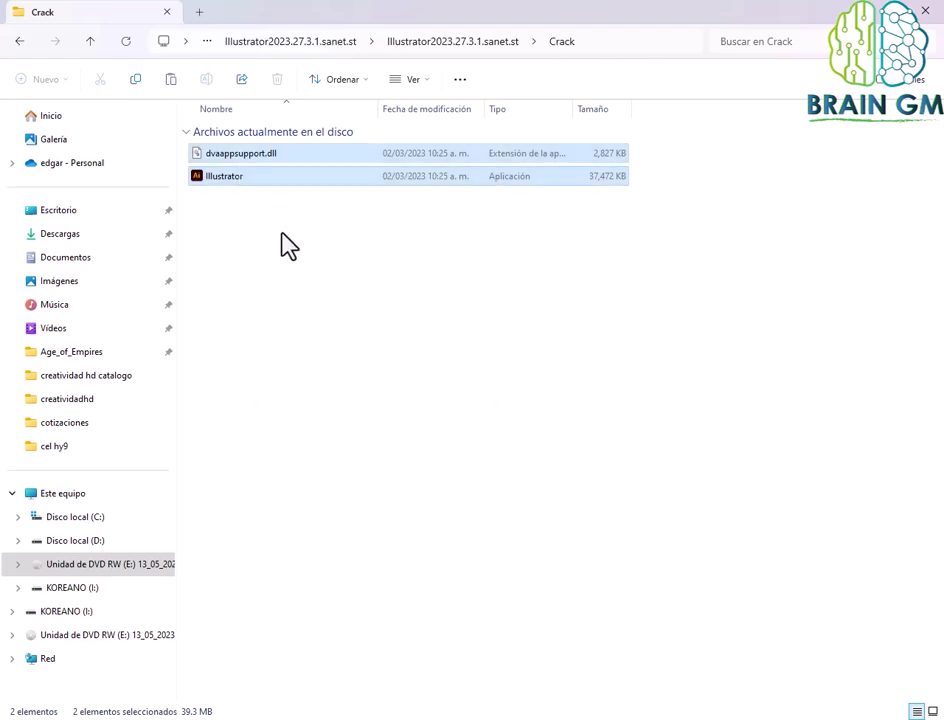
Navigate to C:\Archivos de programa\Adobe, checking the readme's path along the way.
{"action": "left_click", "coordinate": [48, 518]}
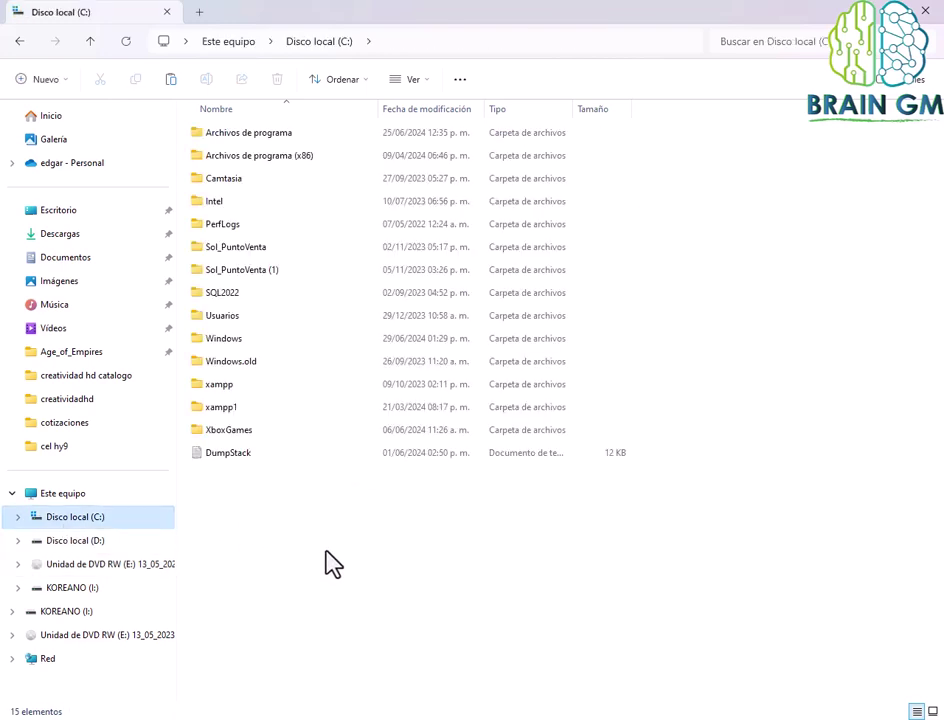
{"action": "left_click", "coordinate": [518, 715]}
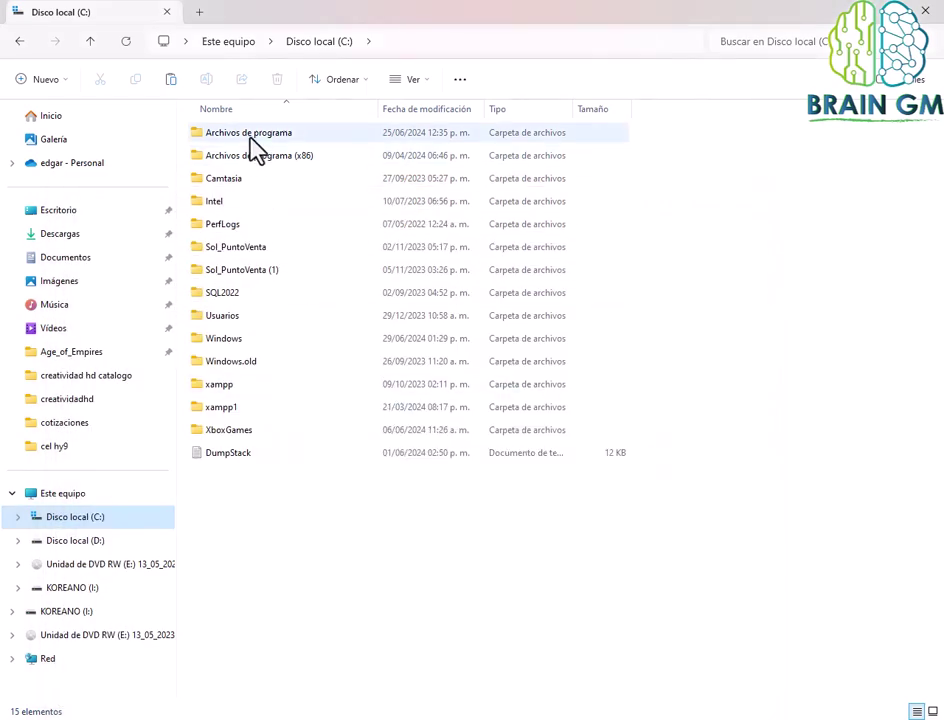
{"action": "double_click", "coordinate": [250, 136]}
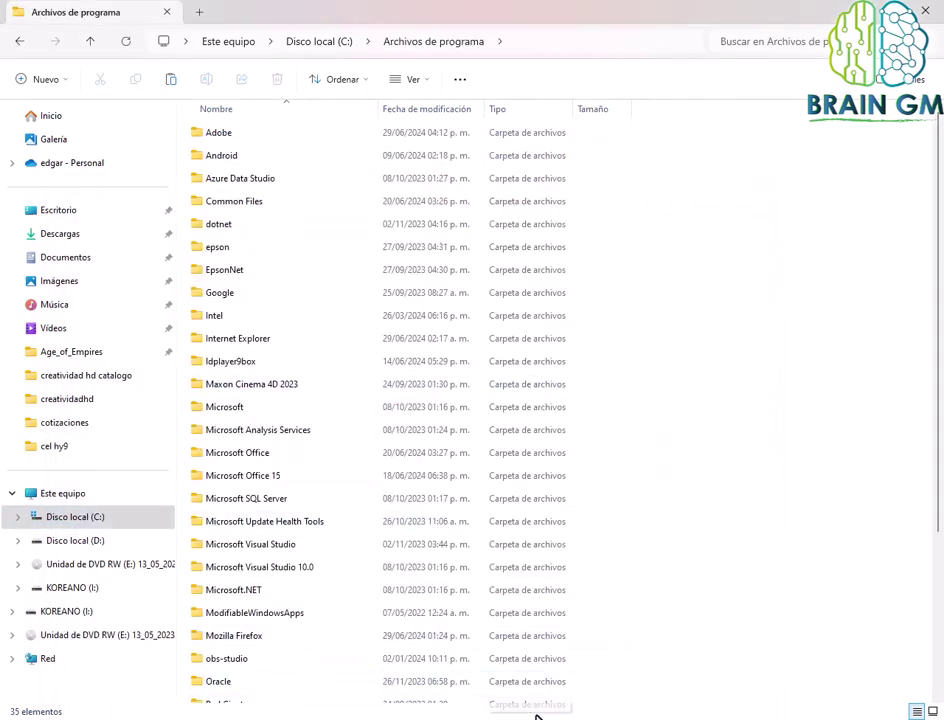
{"action": "key", "text": "alt+Tab"}
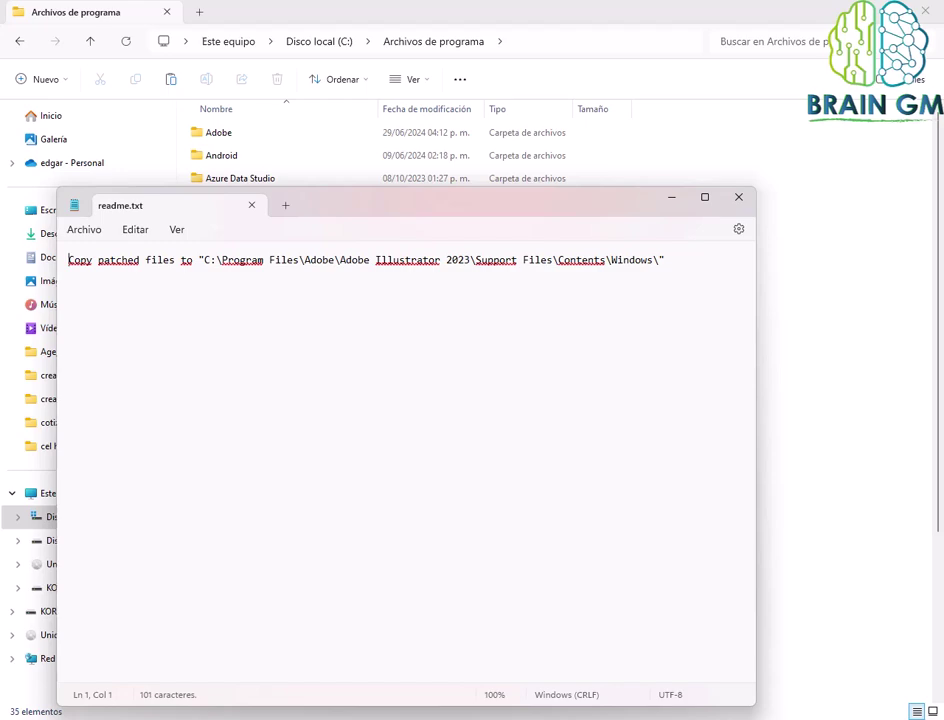
{"action": "key", "text": "alt+Tab"}
{"action": "double_click", "coordinate": [218, 133]}
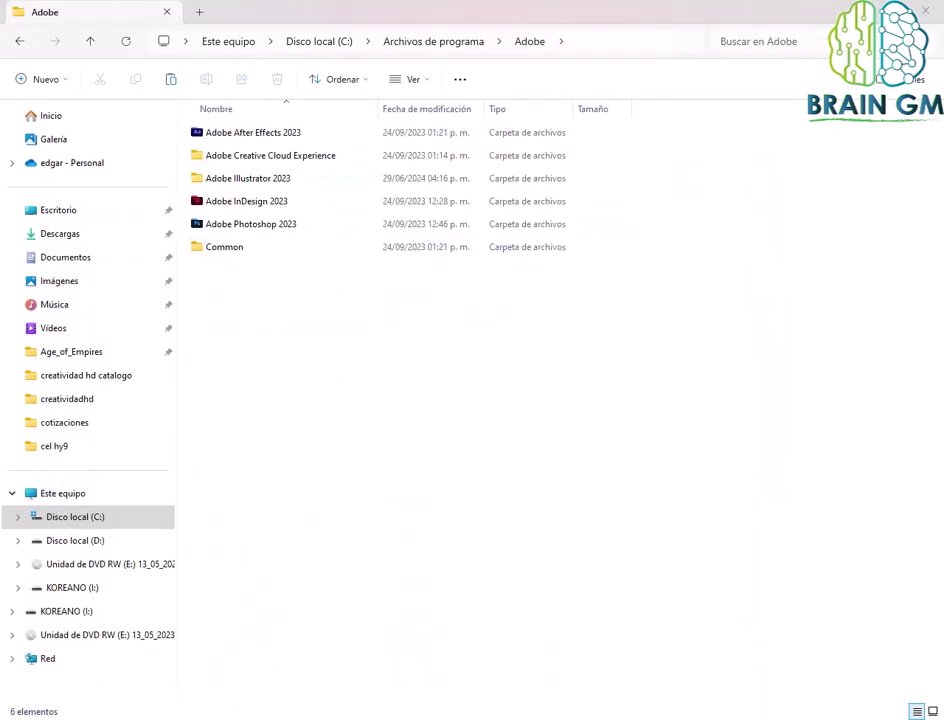
{"action": "key", "text": "alt+Tab"}
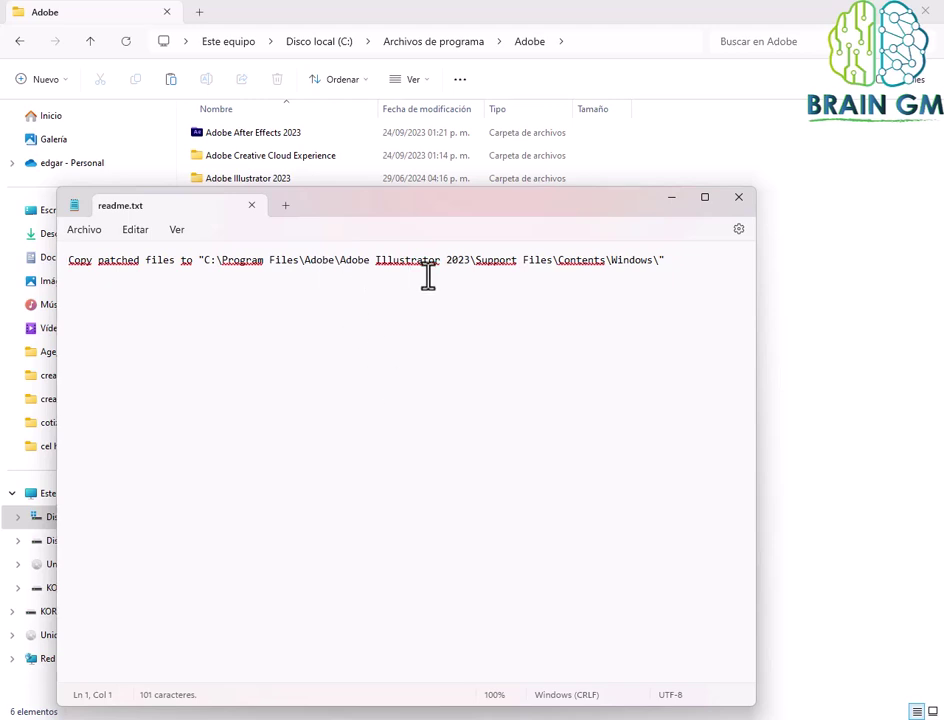
{"action": "left_click", "coordinate": [797, 380]}
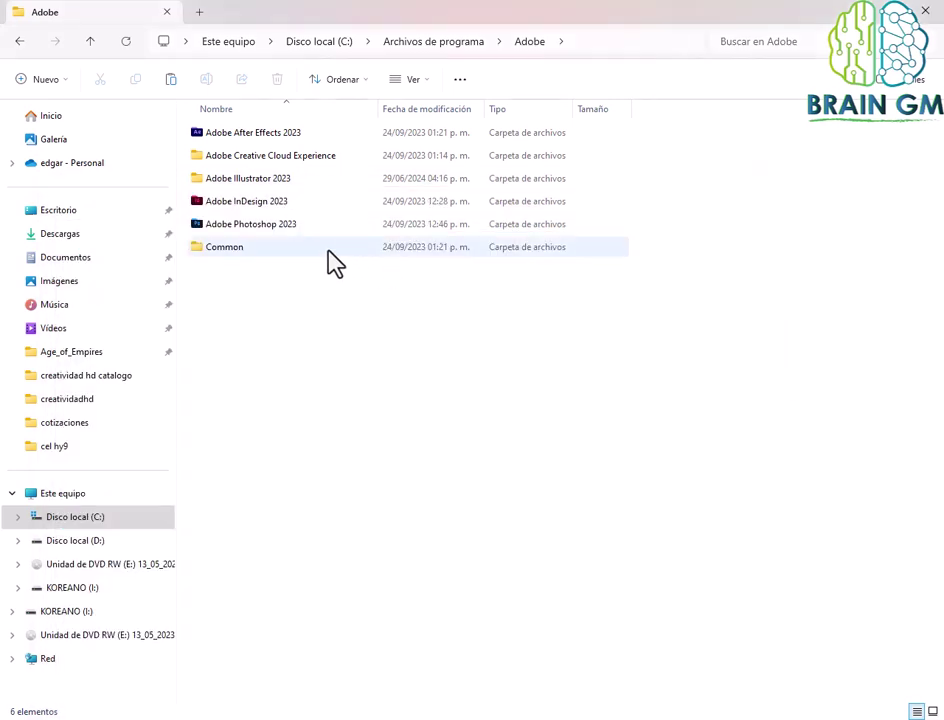
Continue into Adobe Illustrator 2023\Support Files\Contents, cross-checking each folder against the readme.
{"action": "double_click", "coordinate": [251, 179]}
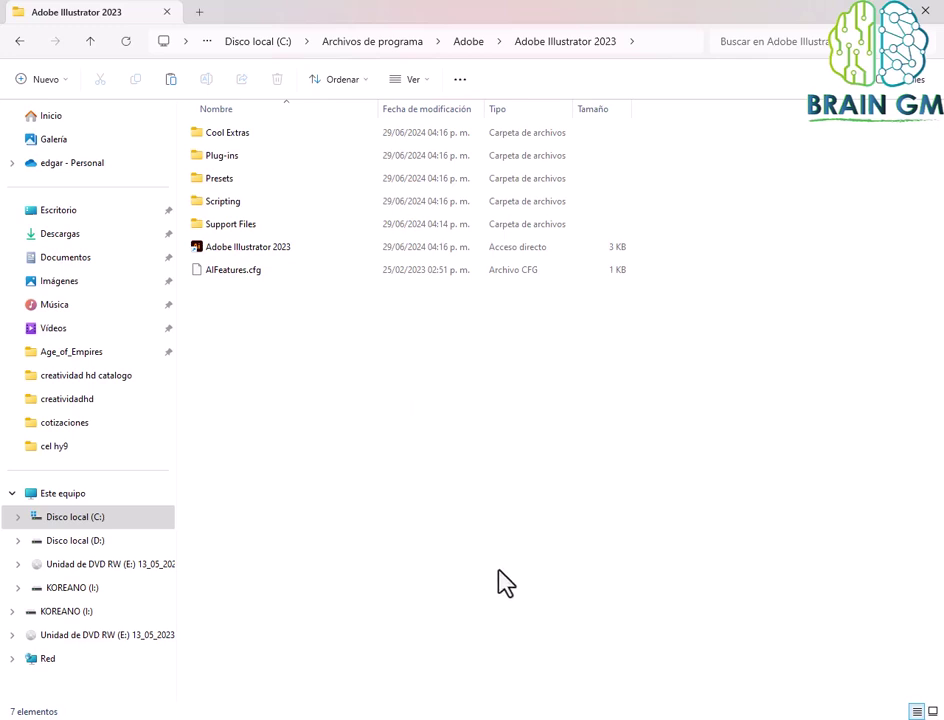
{"action": "key", "text": "alt+Tab"}
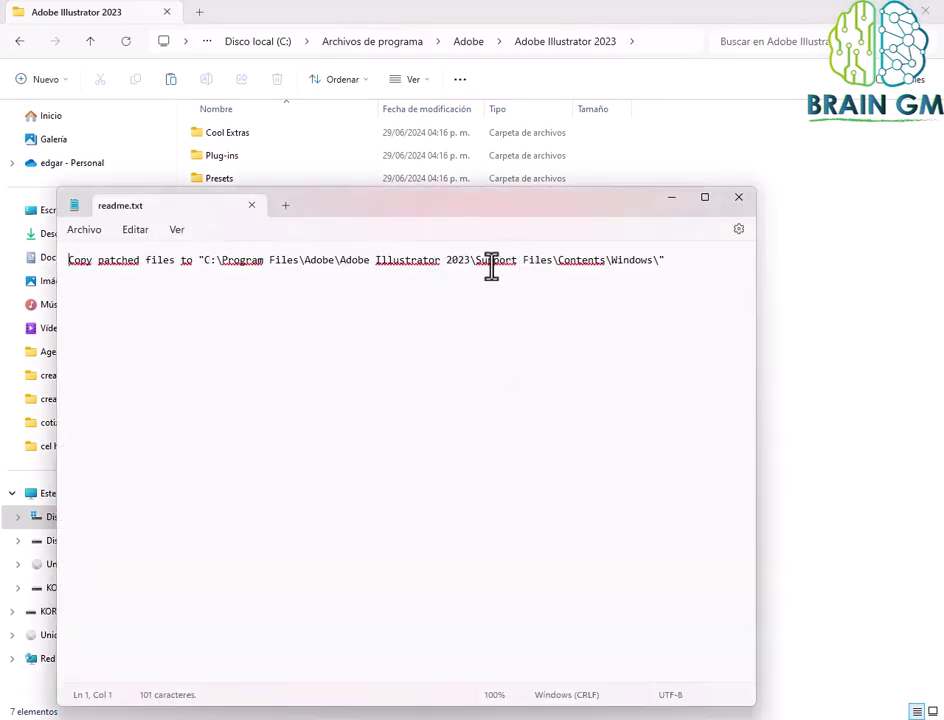
{"action": "key", "text": "alt+Tab"}
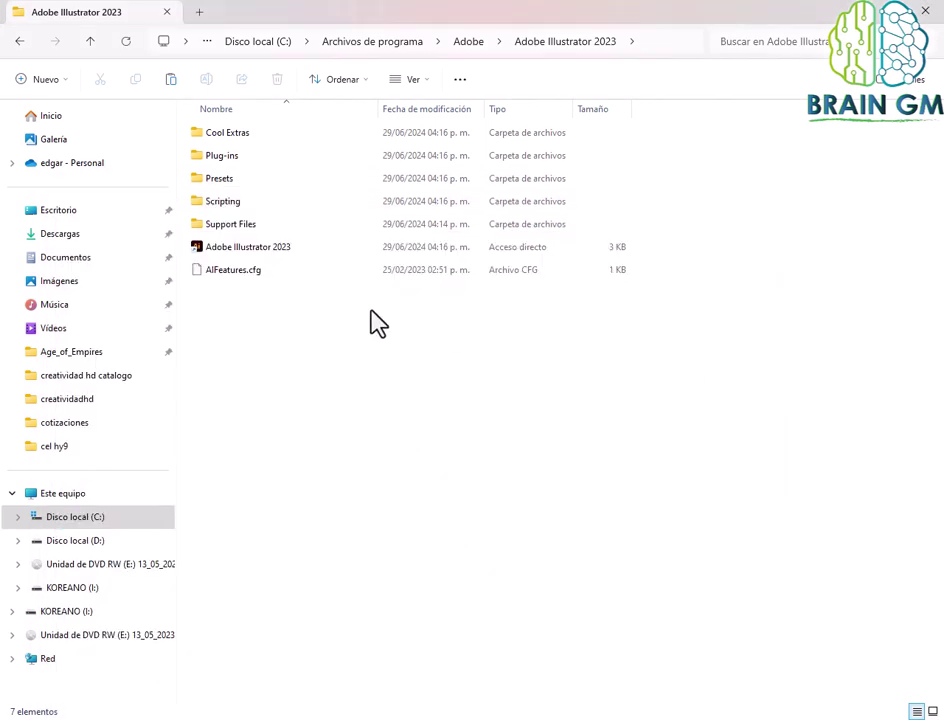
{"action": "left_click", "coordinate": [245, 243]}
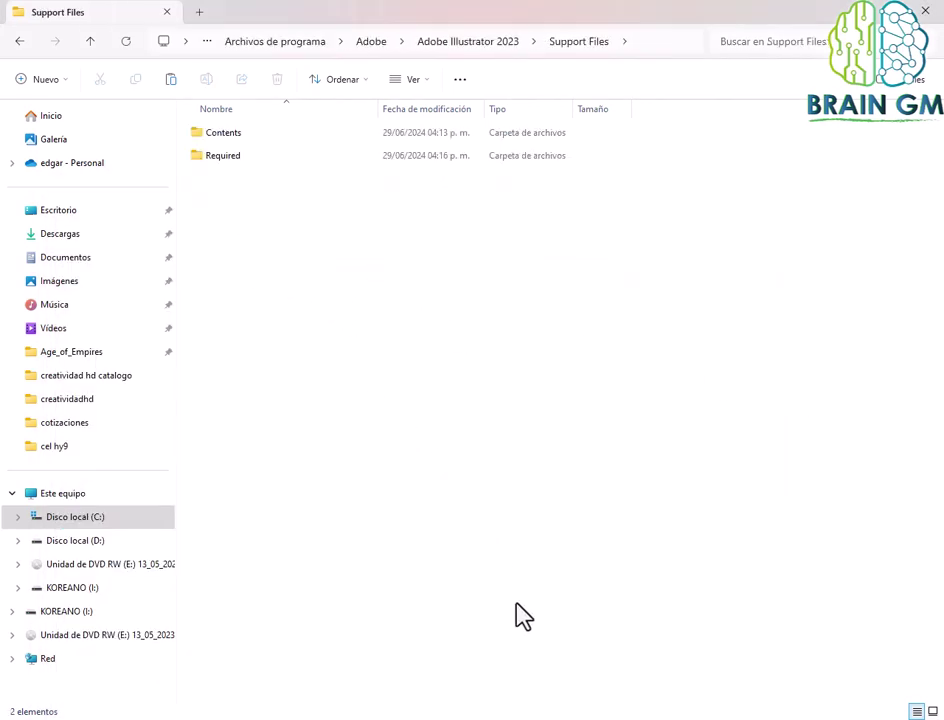
{"action": "key", "text": "alt+Tab"}
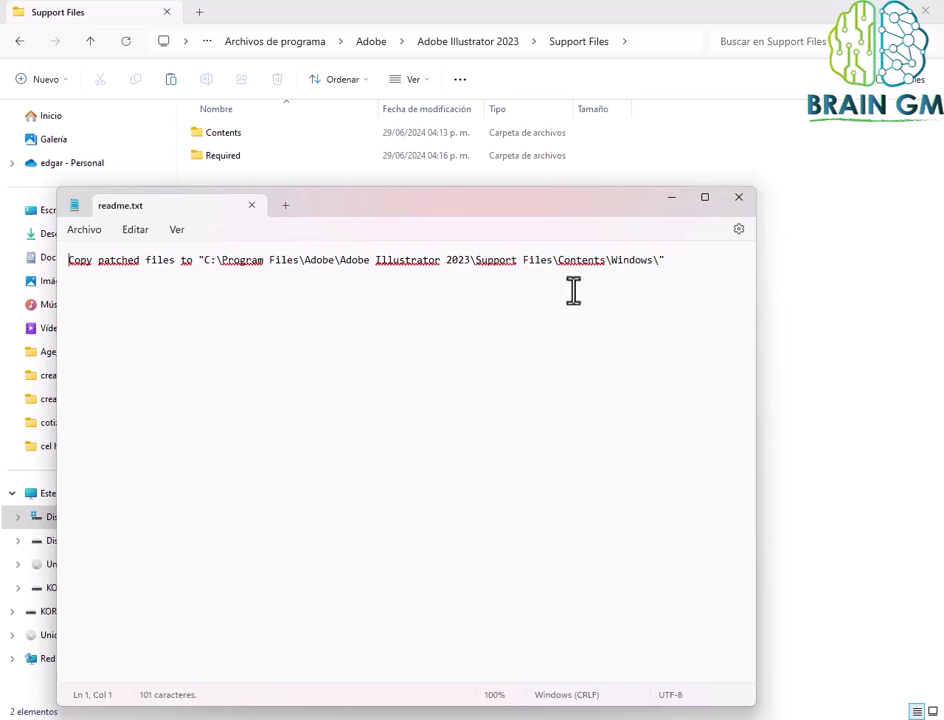
{"action": "left_click", "coordinate": [818, 406]}
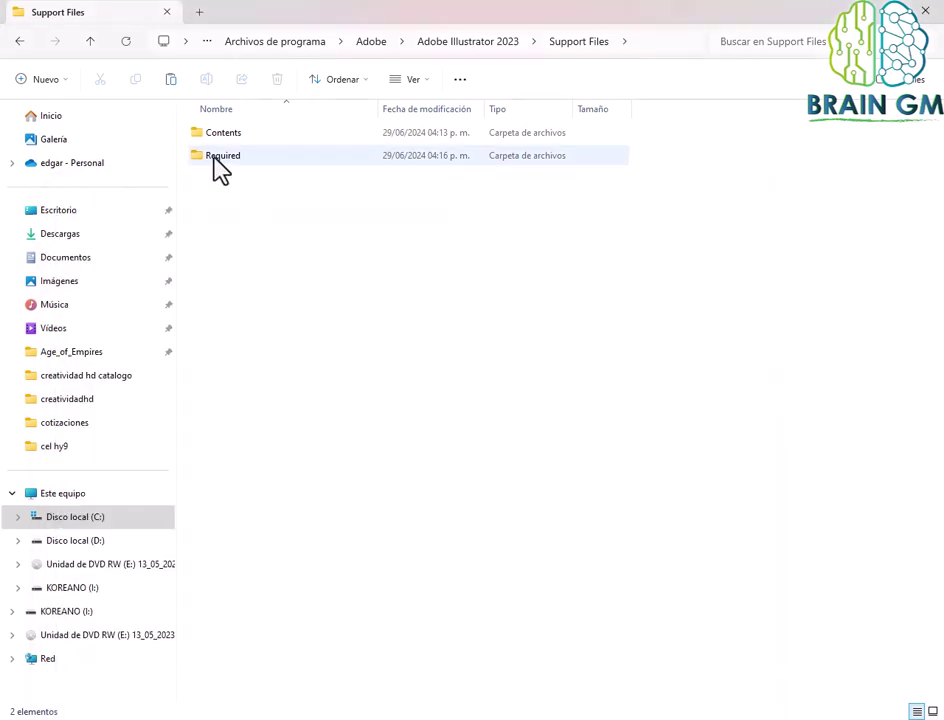
{"action": "left_click", "coordinate": [222, 140]}
{"action": "double_click", "coordinate": [222, 140]}
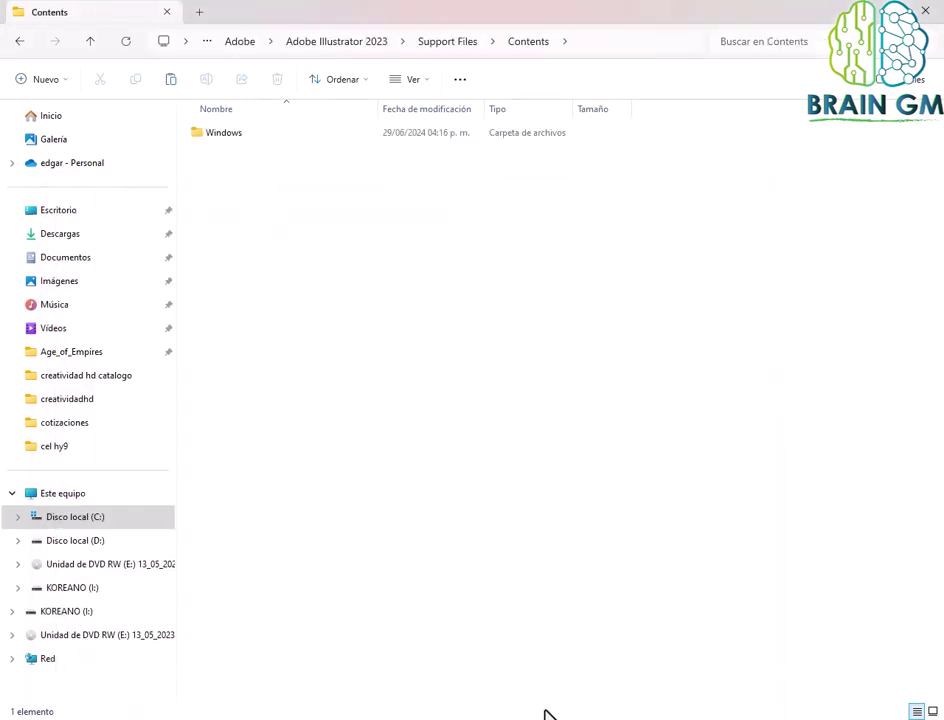
{"action": "key", "text": "alt+Tab"}
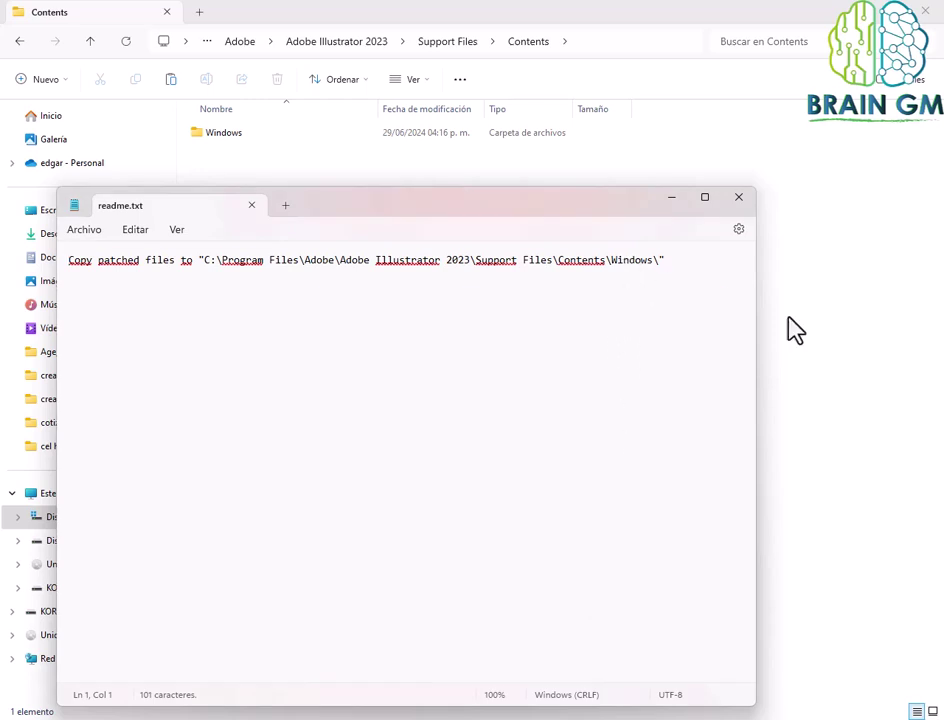
{"action": "left_click", "coordinate": [811, 323]}
Paste the patched files into the Windows folder, replacing existing ones with administrator permission.
{"action": "double_click", "coordinate": [224, 140]}
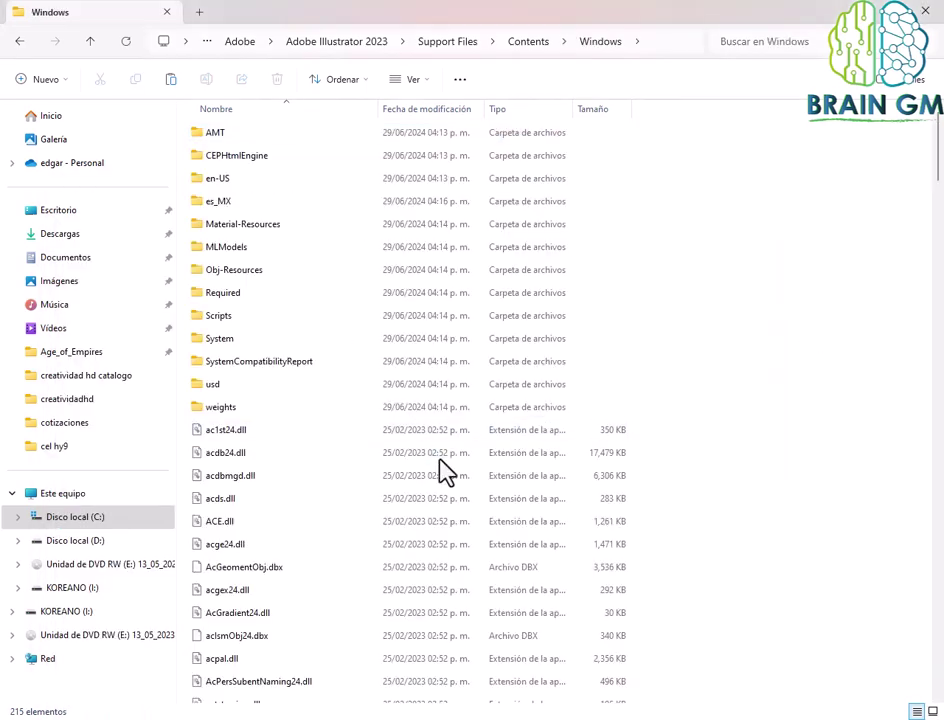
{"action": "right_click", "coordinate": [728, 596]}
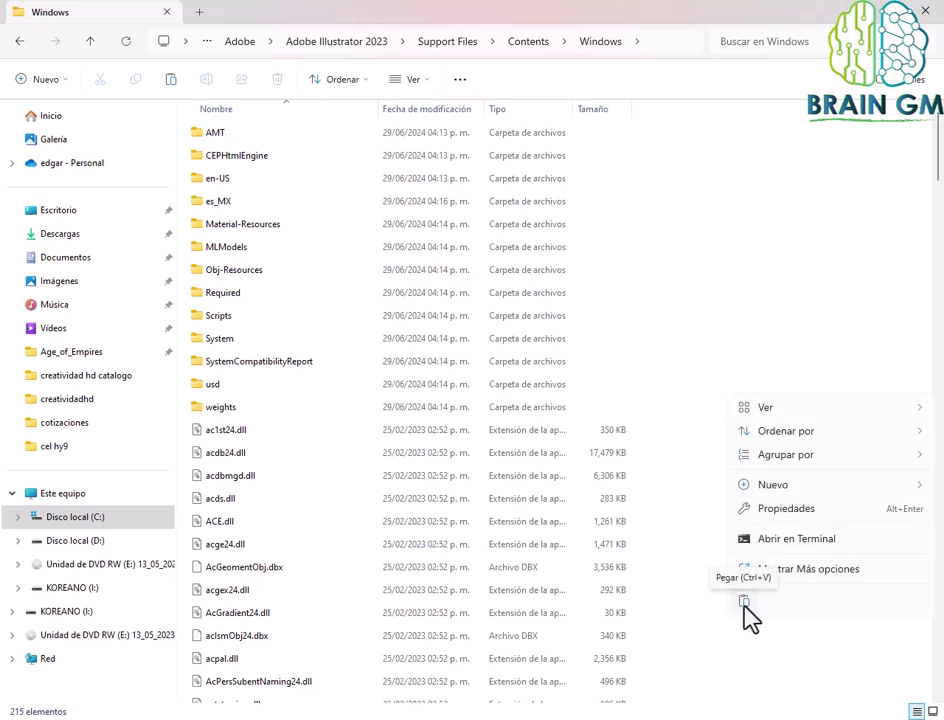
{"action": "left_click", "coordinate": [744, 602]}
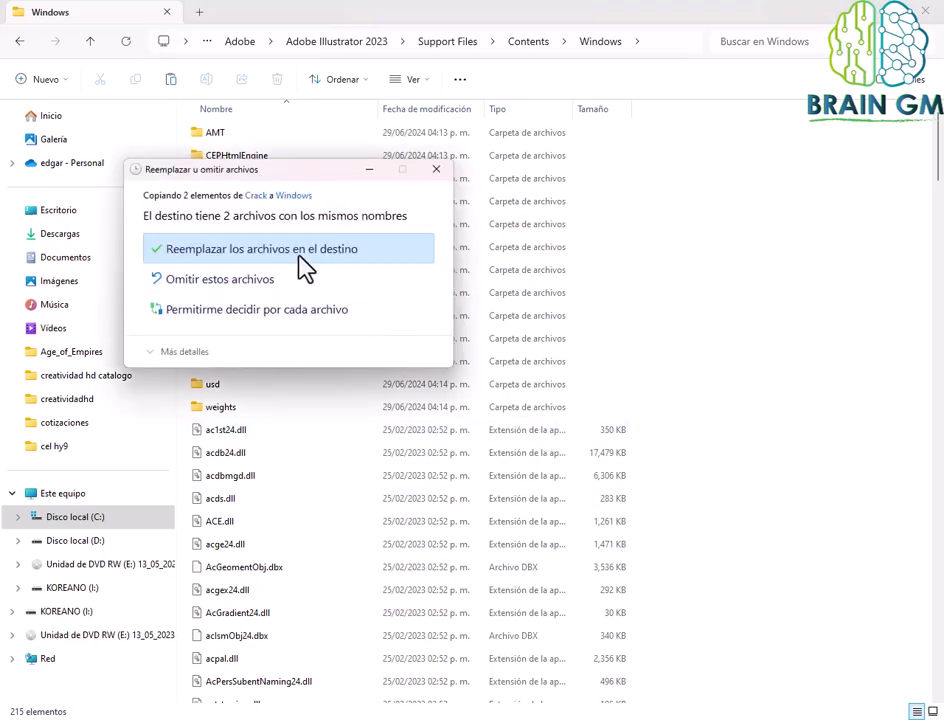
{"action": "left_click", "coordinate": [299, 255]}
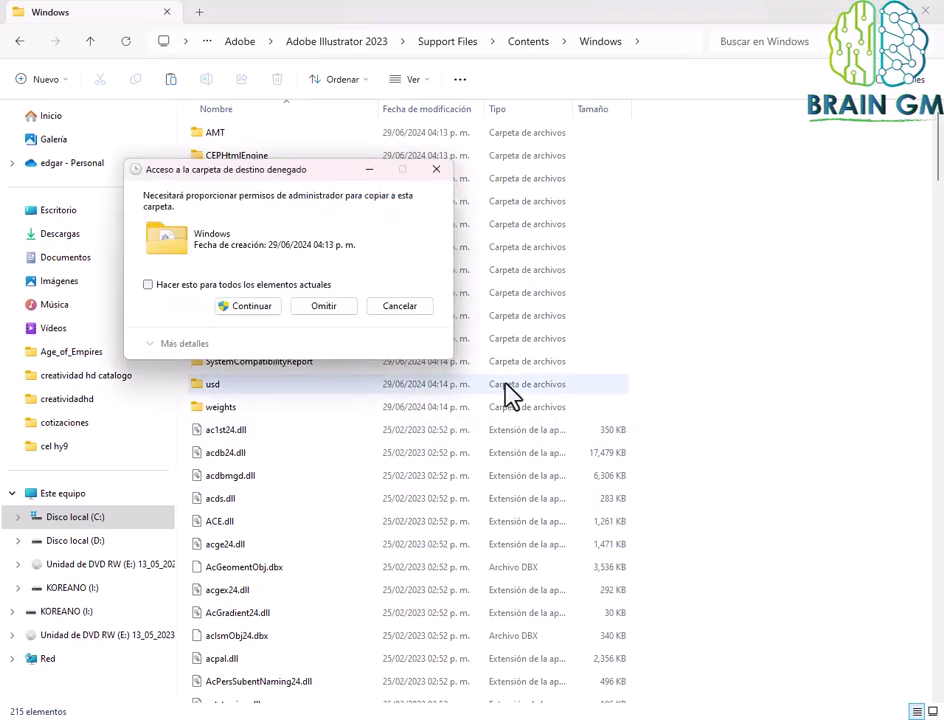
{"action": "left_click", "coordinate": [251, 306]}
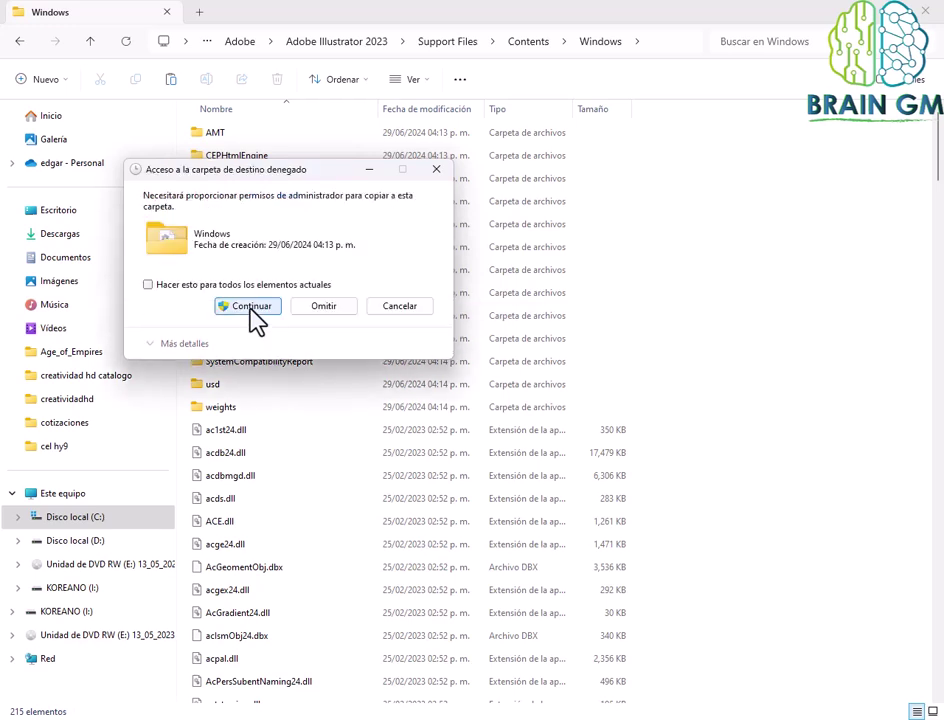
{"action": "left_click", "coordinate": [250, 307]}
{"action": "left_click", "coordinate": [257, 307]}
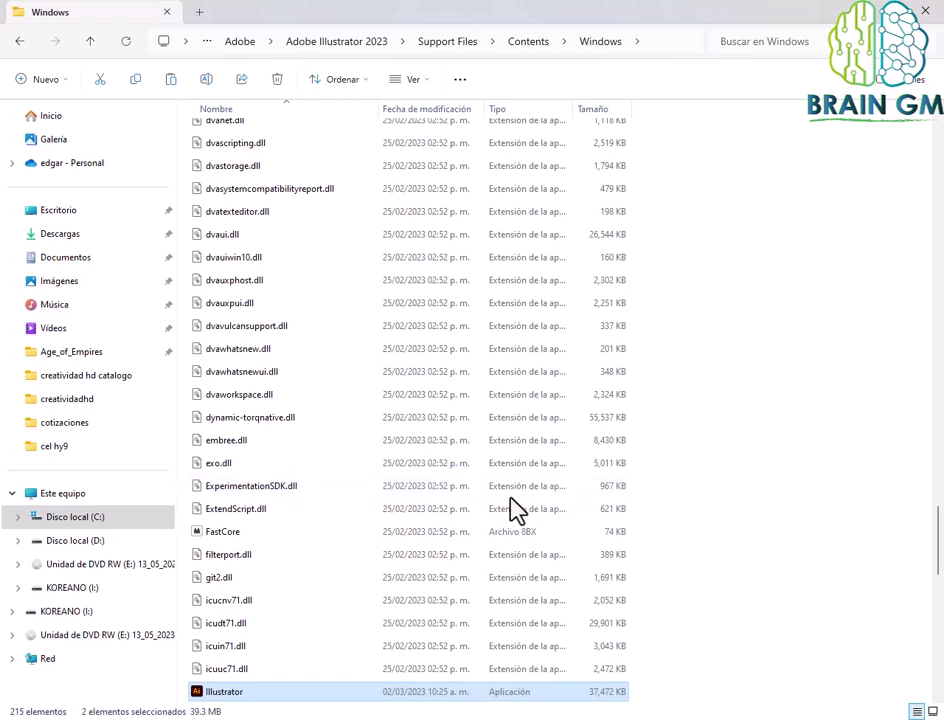
Scroll the Windows folder down to the Illustrator application and clear the earlier selection.
{"action": "scroll", "coordinate": [665, 652], "scroll_direction": "down", "scroll_amount": 1}
{"action": "scroll", "coordinate": [665, 652], "scroll_direction": "down", "scroll_amount": 1}
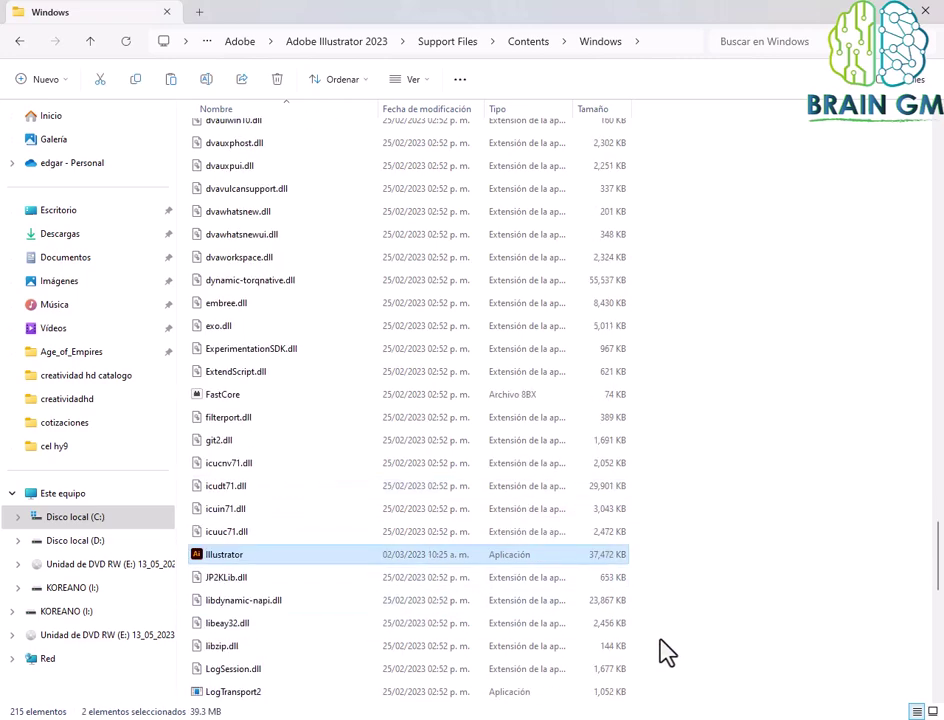
{"action": "scroll", "coordinate": [666, 652], "scroll_direction": "down", "scroll_amount": 1}
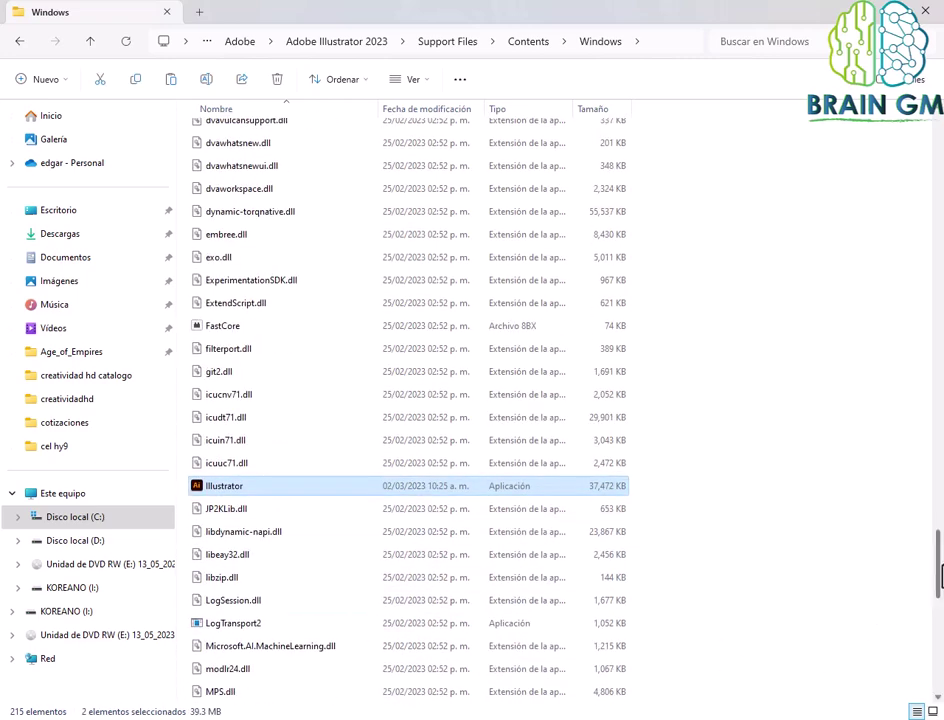
{"action": "mouse_move", "coordinate": [941, 578]}
{"action": "left_mouse_down"}
{"action": "mouse_move", "coordinate": [940, 680]}
{"action": "mouse_move", "coordinate": [940, 590]}
{"action": "left_mouse_up"}
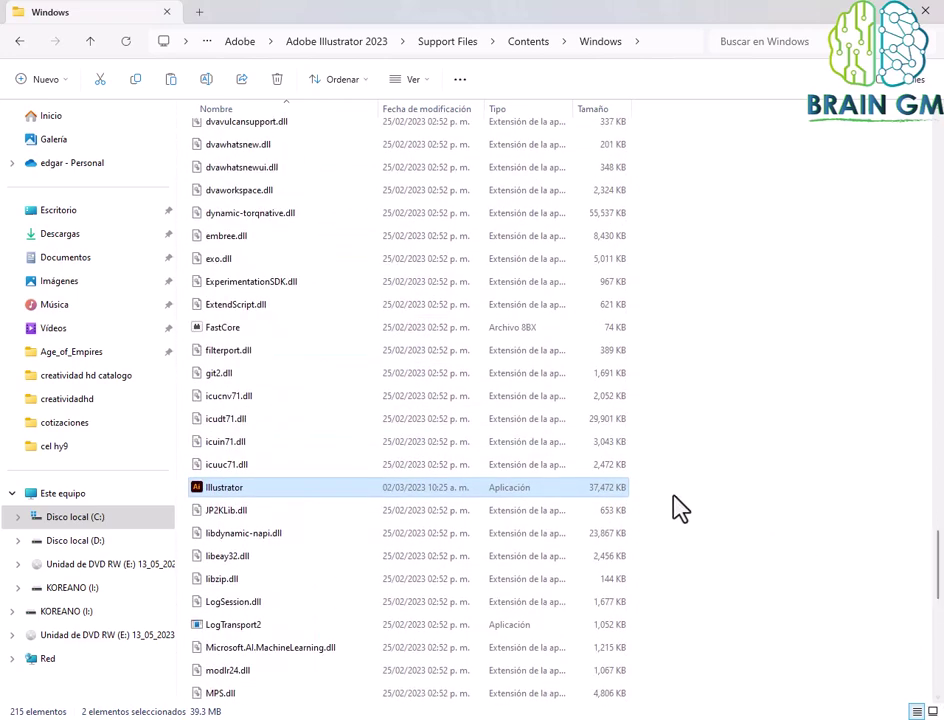
{"action": "left_click", "coordinate": [678, 508]}
Launch the patched Illustrator application to reach the Bienvenido a Illustrator start screen.
{"action": "left_click", "coordinate": [248, 490]}
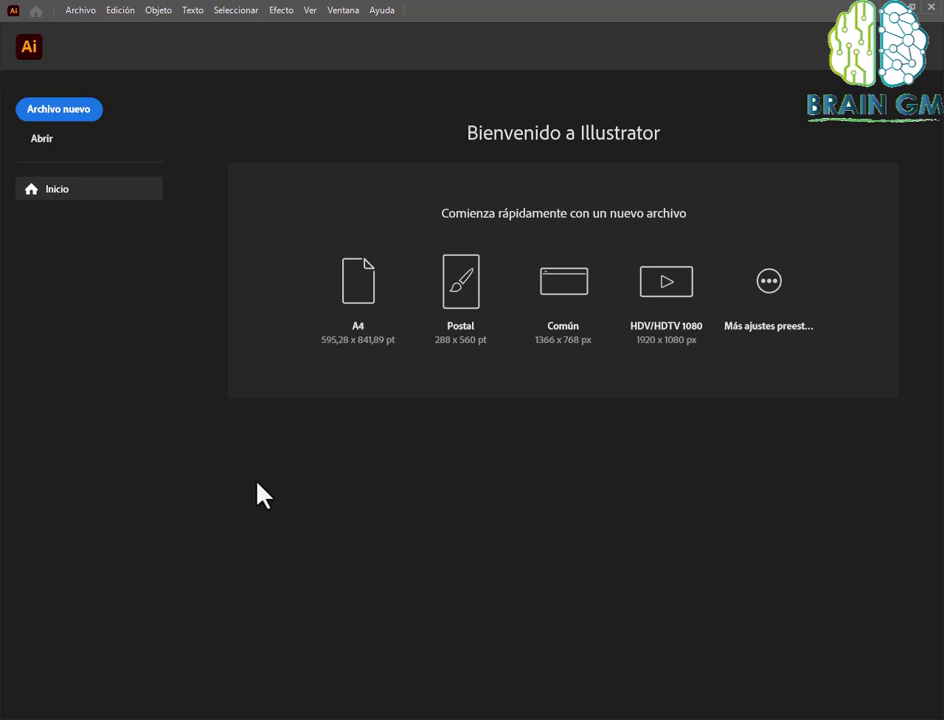
Create a blank A4 document, Sin título-1, from the home-screen A4 preset.
{"action": "left_click", "coordinate": [360, 298]}
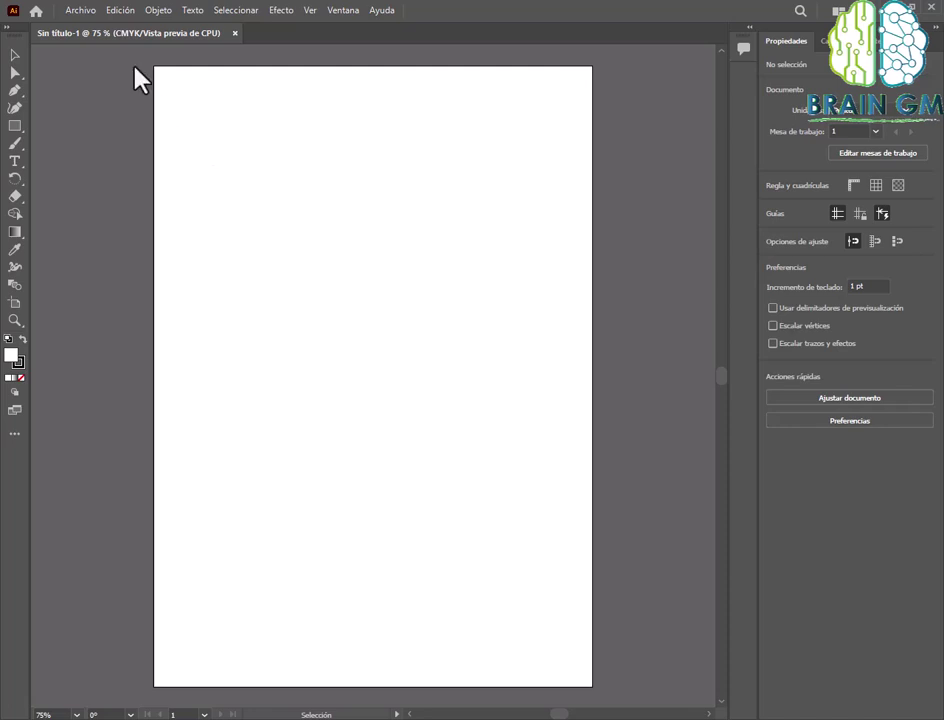
{"action": "left_click", "coordinate": [82, 10]}
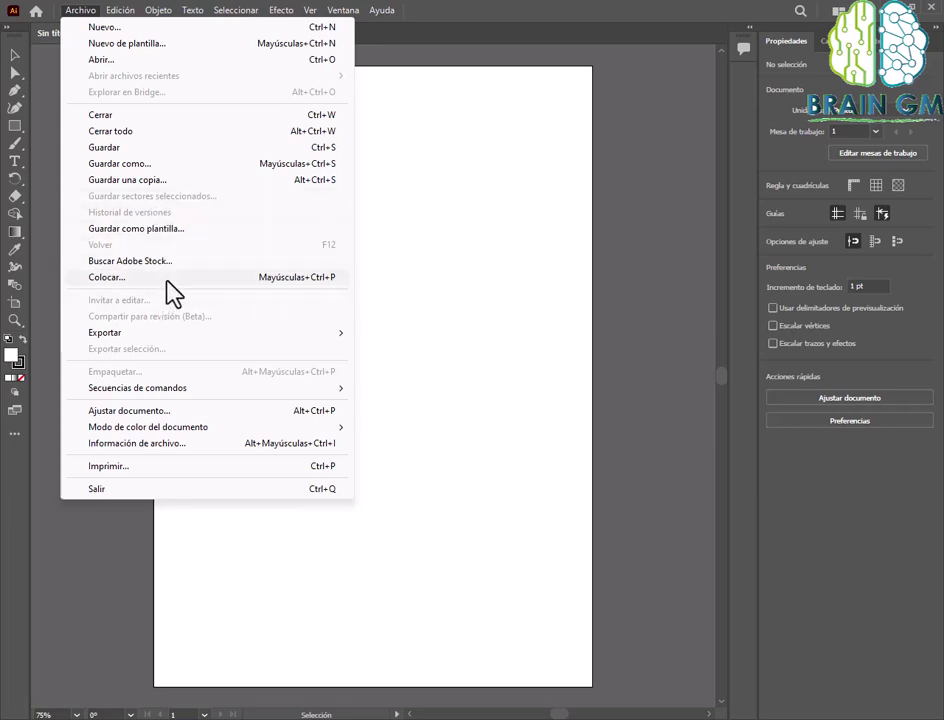
{"action": "left_click", "coordinate": [30, 25]}
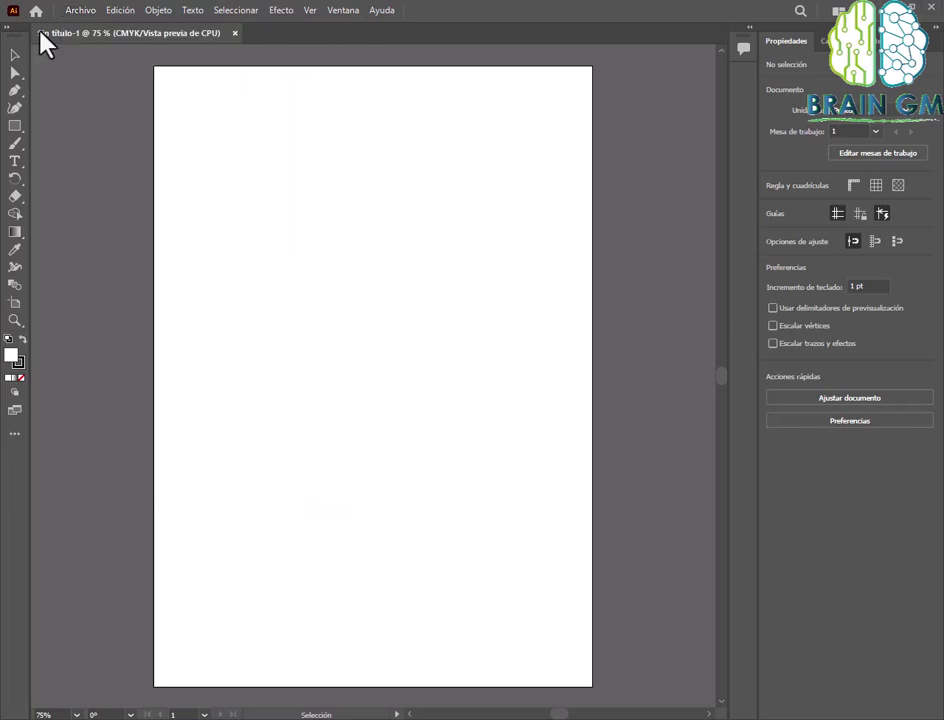
{"action": "left_click", "coordinate": [79, 11]}
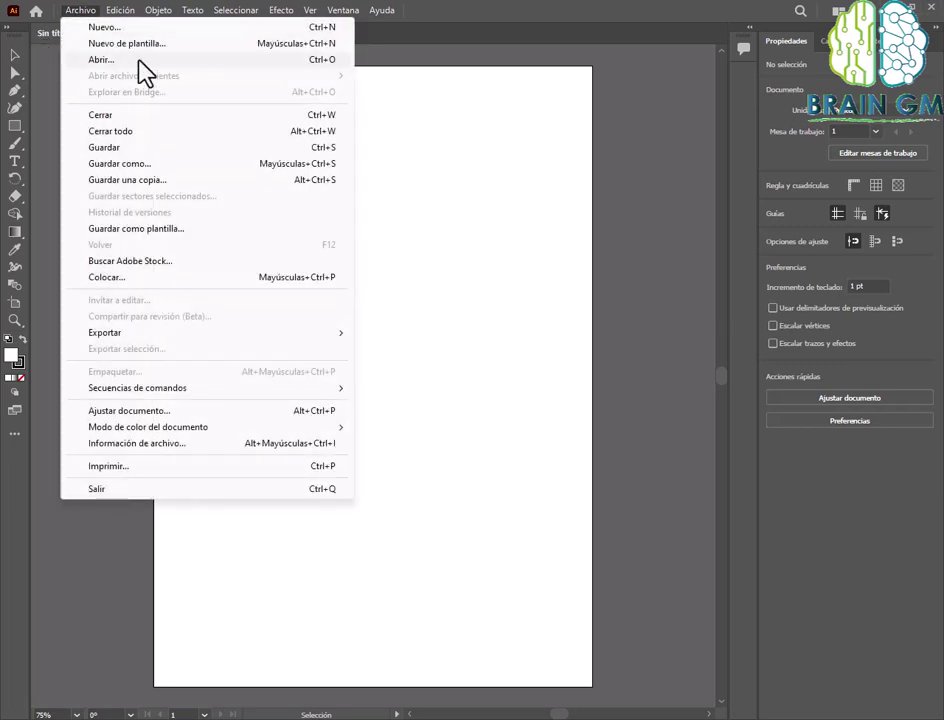
Bring up the Abrir dialog and browse to the Imágenes folder.
{"action": "left_click", "coordinate": [101, 59]}
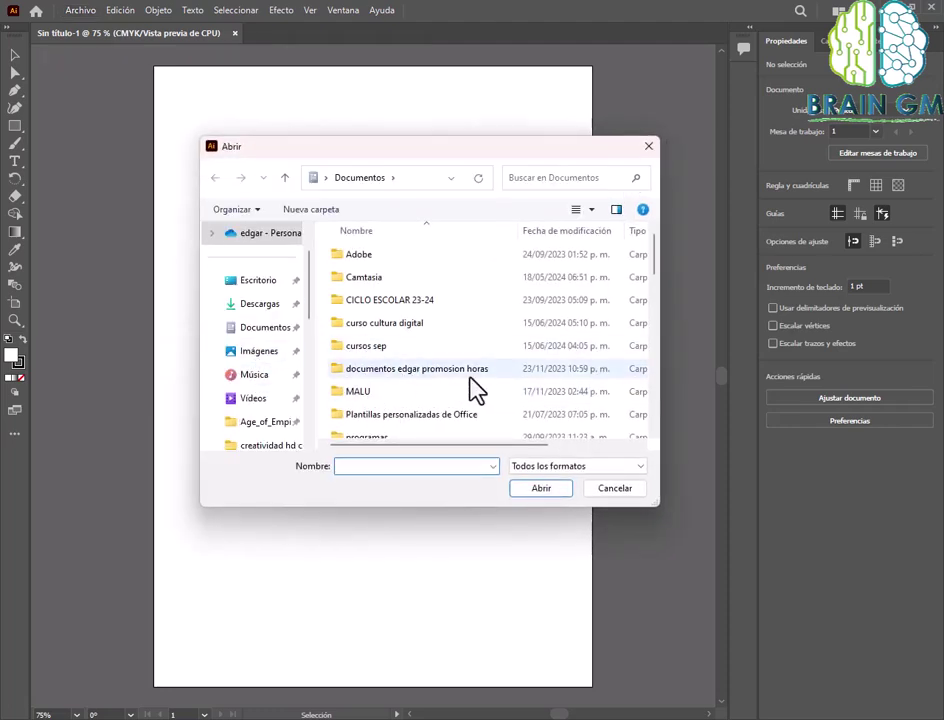
{"action": "scroll", "coordinate": [470, 385], "scroll_direction": "down", "scroll_amount": 2}
{"action": "scroll", "coordinate": [473, 385], "scroll_direction": "down", "scroll_amount": 4}
{"action": "scroll", "coordinate": [476, 388], "scroll_direction": "down", "scroll_amount": 2}
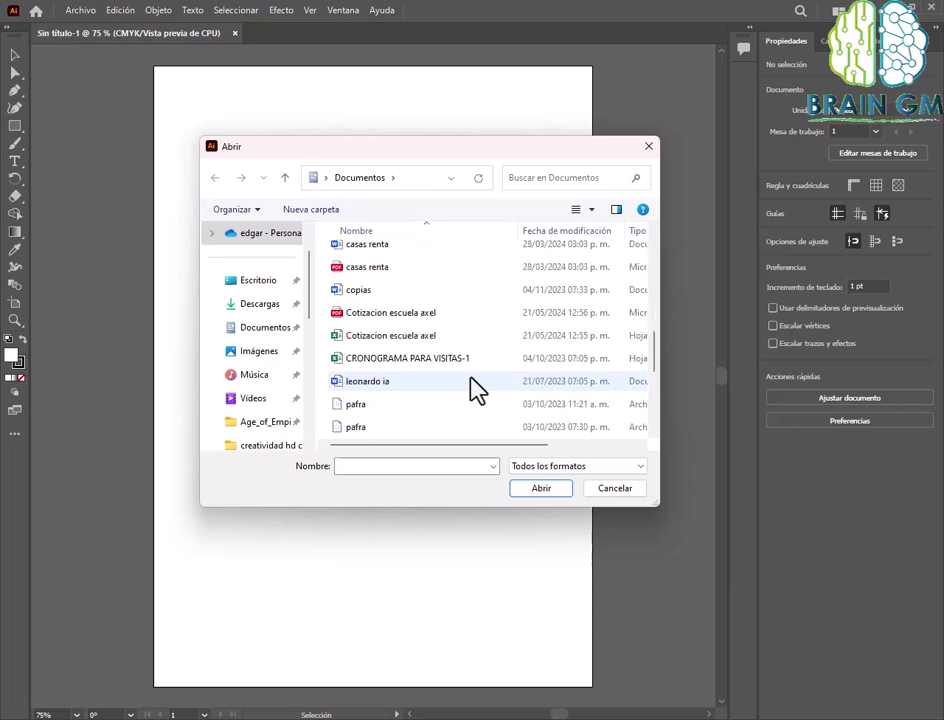
{"action": "scroll", "coordinate": [476, 388], "scroll_direction": "down", "scroll_amount": 1}
{"action": "scroll", "coordinate": [476, 390], "scroll_direction": "down", "scroll_amount": 3}
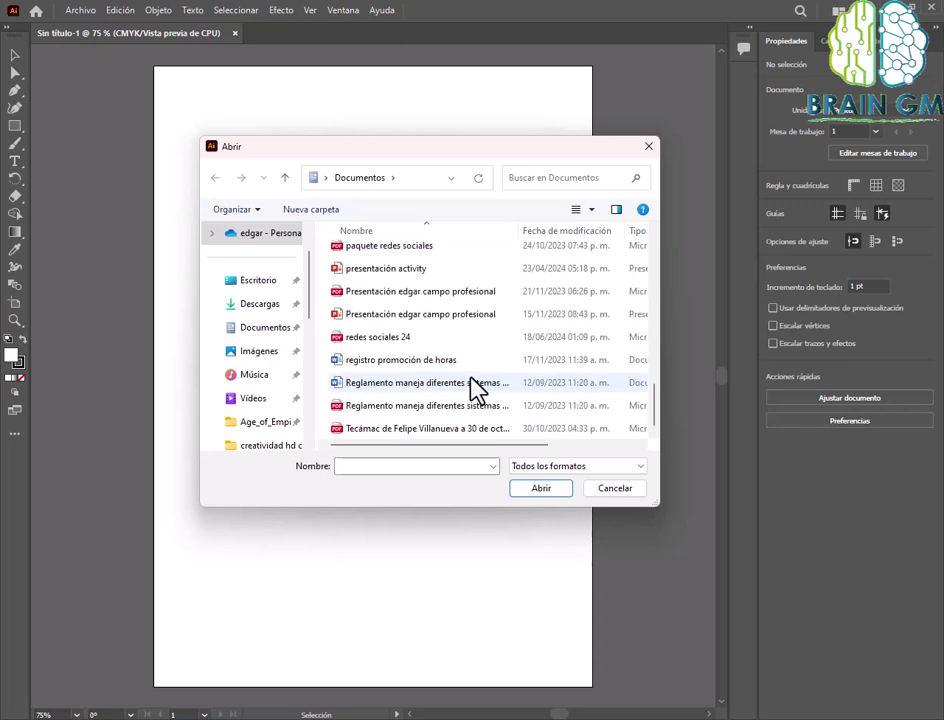
{"action": "left_click", "coordinate": [258, 351]}
Scroll to the PHOTOSHOP.ai file in Imágenes and open it.
{"action": "scroll", "coordinate": [432, 400], "scroll_direction": "down", "scroll_amount": 1}
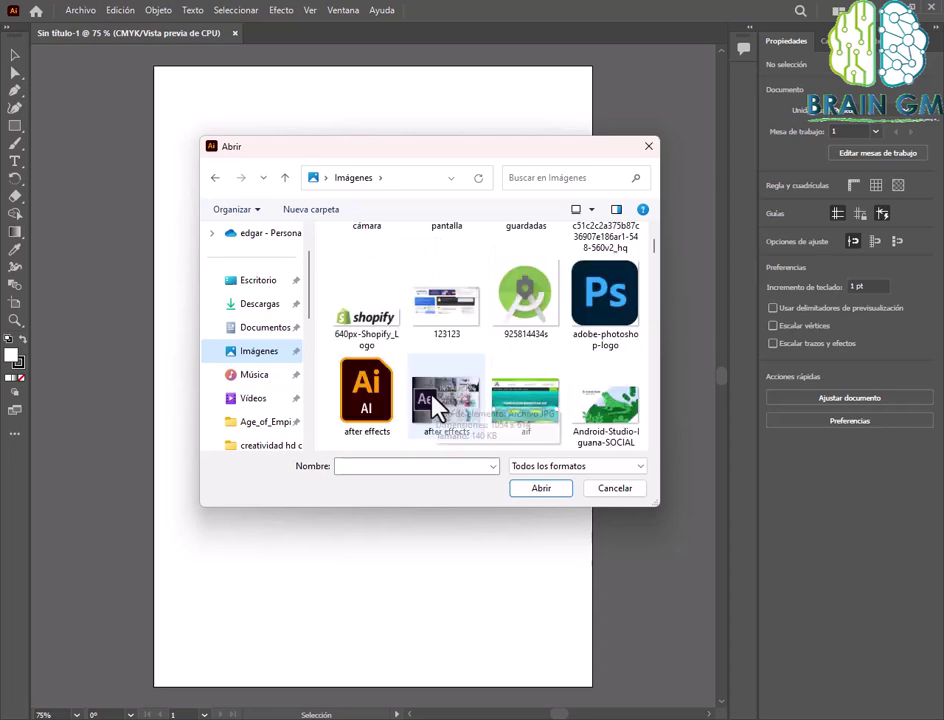
{"action": "scroll", "coordinate": [468, 413], "scroll_direction": "down", "scroll_amount": 1}
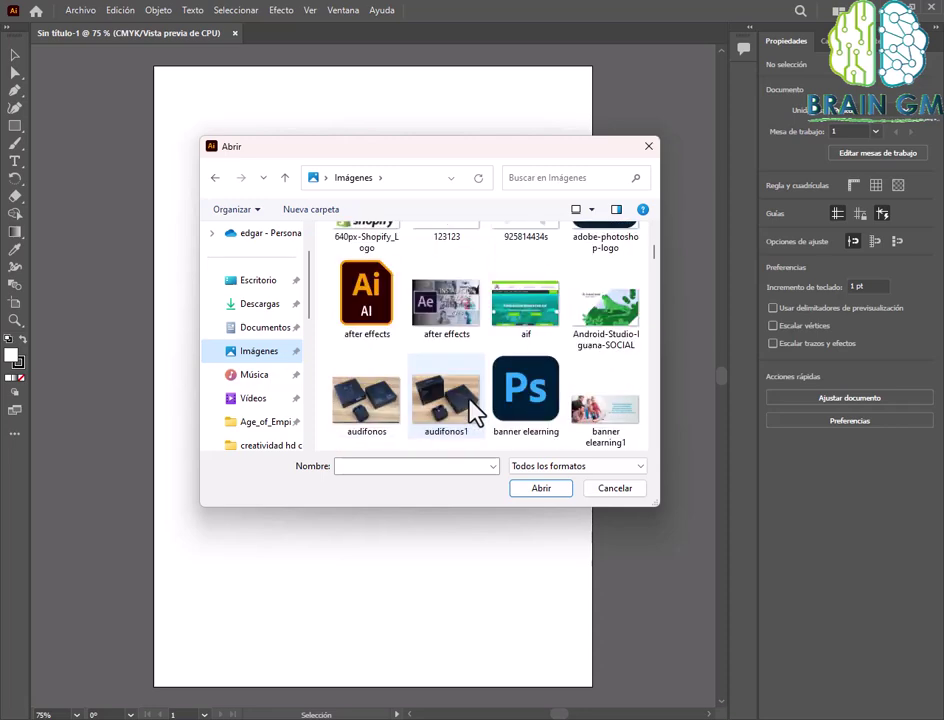
{"action": "scroll", "coordinate": [470, 411], "scroll_direction": "down", "scroll_amount": 1}
{"action": "scroll", "coordinate": [470, 411], "scroll_direction": "up", "scroll_amount": 1}
{"action": "scroll", "coordinate": [470, 411], "scroll_direction": "down", "scroll_amount": 2}
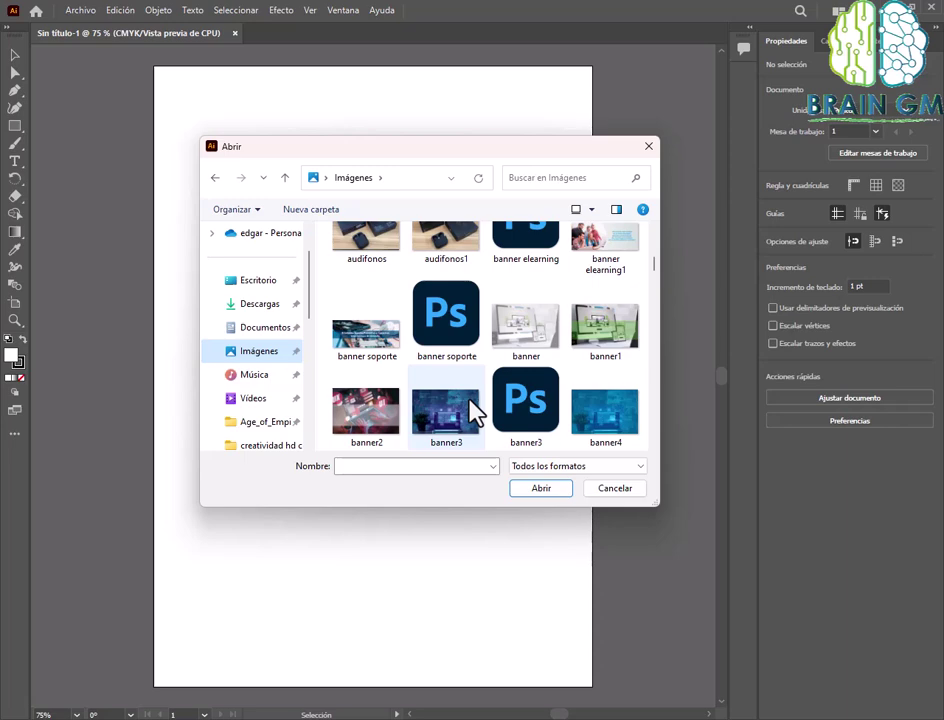
{"action": "scroll", "coordinate": [470, 410], "scroll_direction": "down", "scroll_amount": 2}
{"action": "scroll", "coordinate": [470, 410], "scroll_direction": "down", "scroll_amount": 2}
{"action": "scroll", "coordinate": [470, 410], "scroll_direction": "down", "scroll_amount": 1}
{"action": "scroll", "coordinate": [470, 410], "scroll_direction": "down", "scroll_amount": 2}
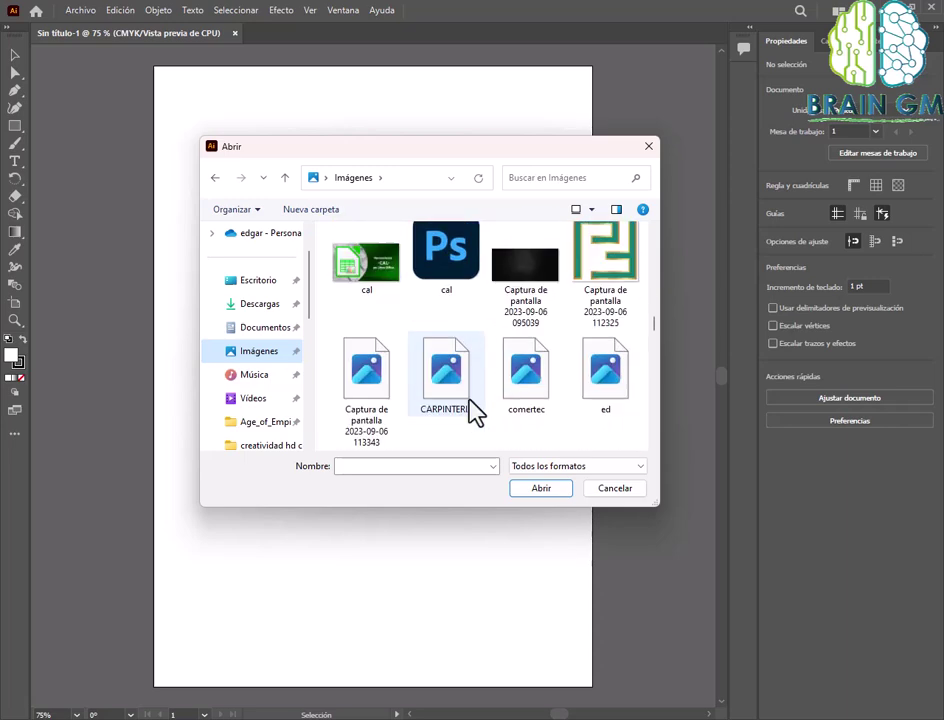
{"action": "scroll", "coordinate": [470, 410], "scroll_direction": "down", "scroll_amount": 3}
{"action": "scroll", "coordinate": [470, 410], "scroll_direction": "down", "scroll_amount": 1}
{"action": "scroll", "coordinate": [470, 410], "scroll_direction": "down", "scroll_amount": 1}
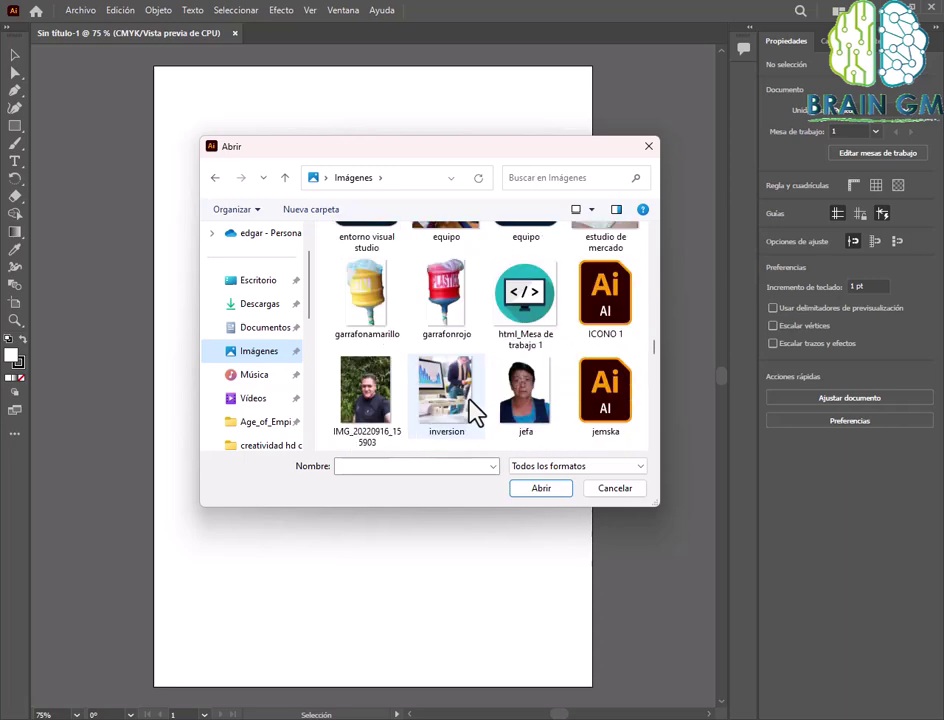
{"action": "scroll", "coordinate": [472, 410], "scroll_direction": "down", "scroll_amount": 2}
{"action": "scroll", "coordinate": [472, 410], "scroll_direction": "down", "scroll_amount": 2}
{"action": "scroll", "coordinate": [472, 410], "scroll_direction": "down", "scroll_amount": 4}
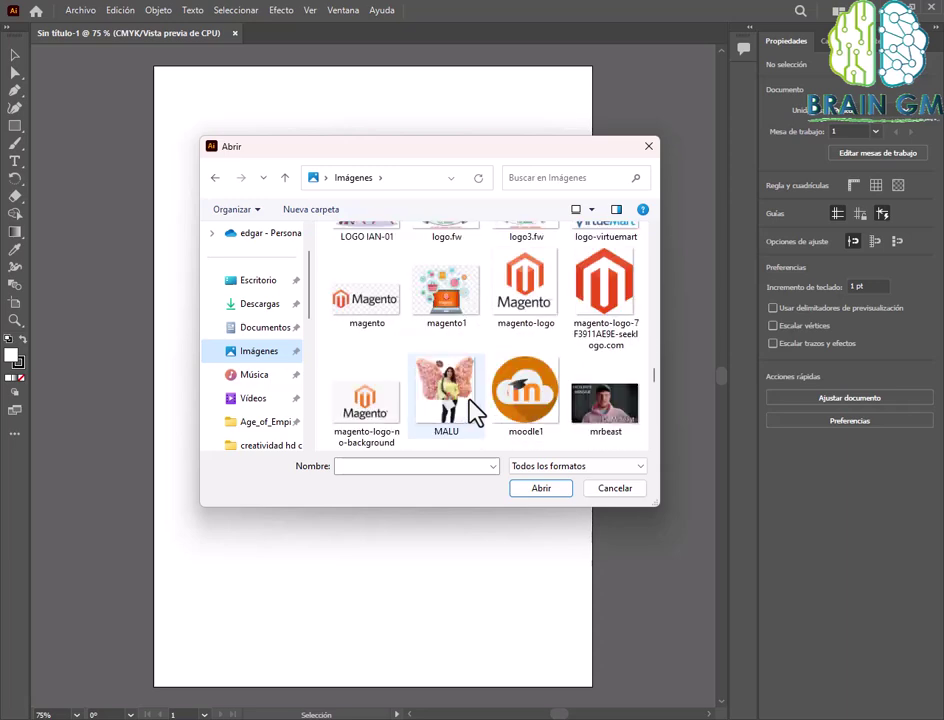
{"action": "scroll", "coordinate": [472, 410], "scroll_direction": "down", "scroll_amount": 1}
{"action": "scroll", "coordinate": [472, 410], "scroll_direction": "down", "scroll_amount": 1}
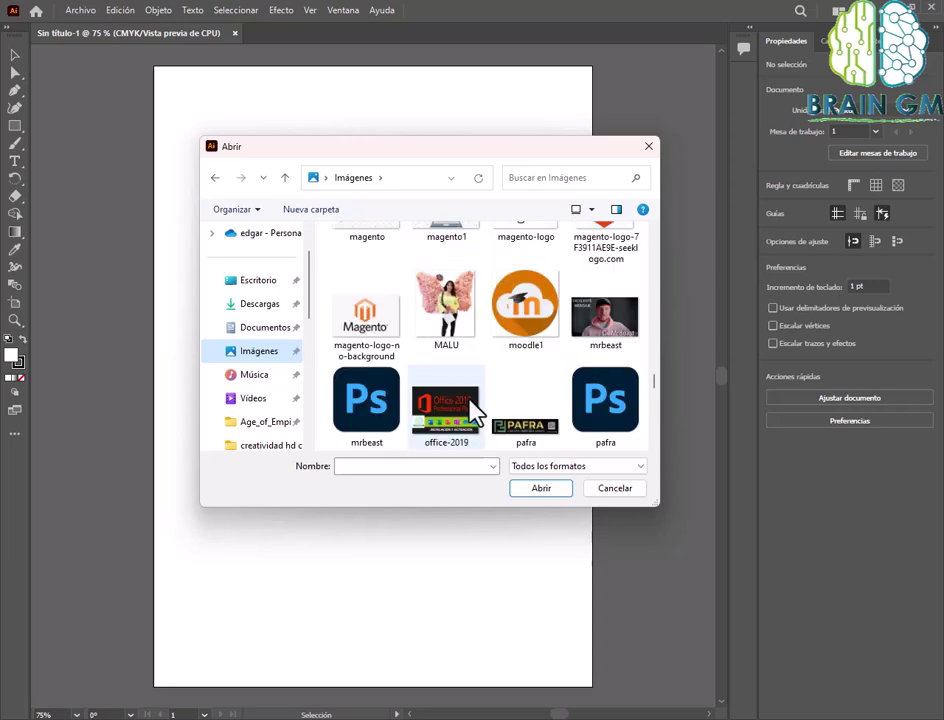
{"action": "scroll", "coordinate": [472, 410], "scroll_direction": "down", "scroll_amount": 3}
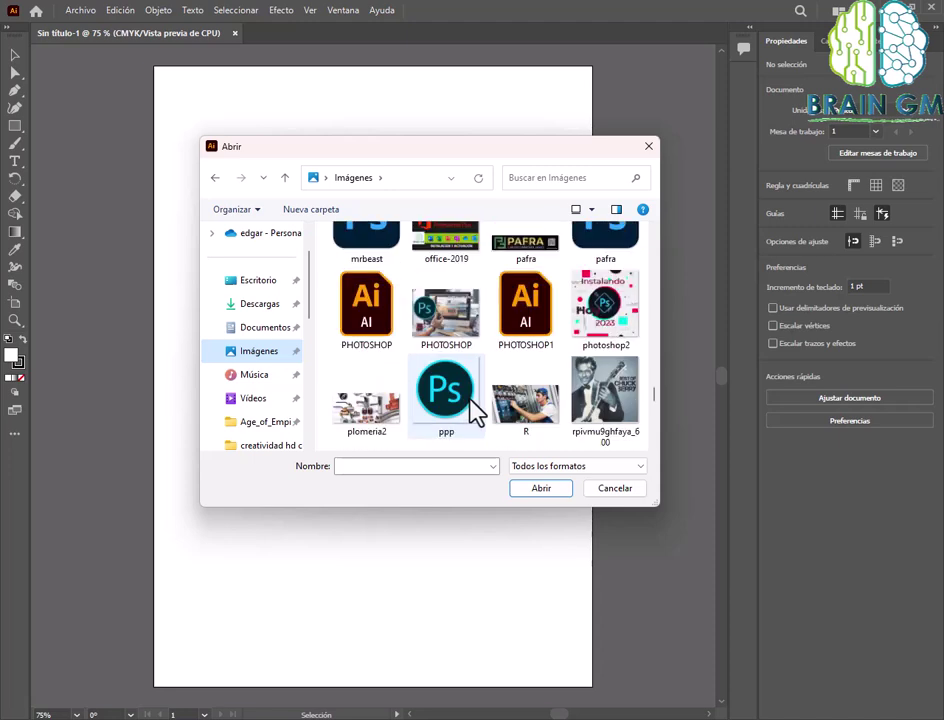
{"action": "scroll", "coordinate": [476, 410], "scroll_direction": "down", "scroll_amount": 1}
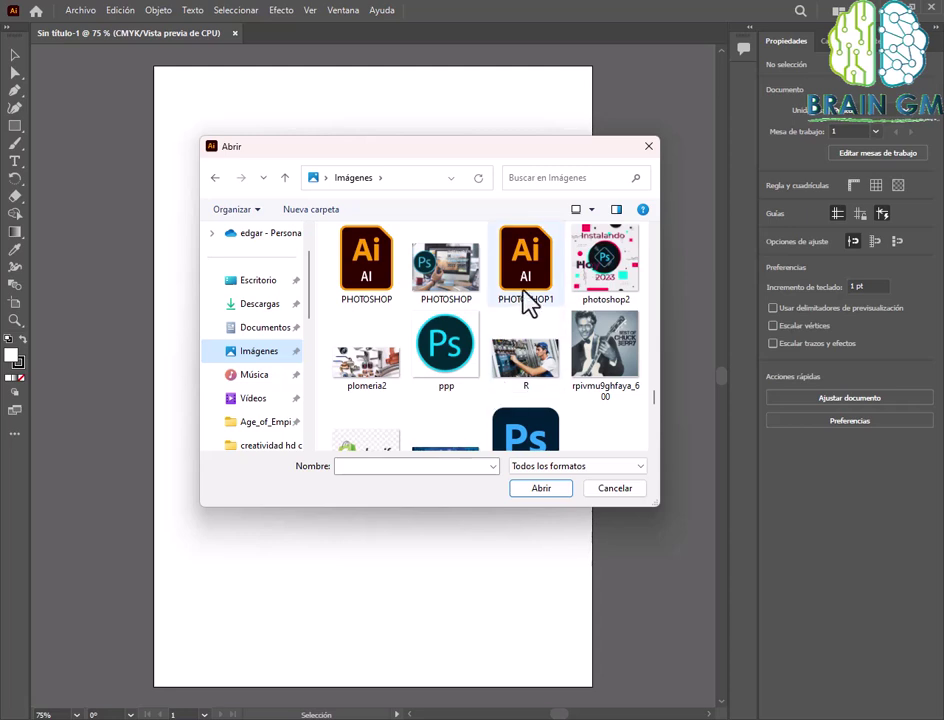
{"action": "left_click", "coordinate": [370, 280]}
{"action": "scroll", "coordinate": [415, 386], "scroll_direction": "up", "scroll_amount": 2}
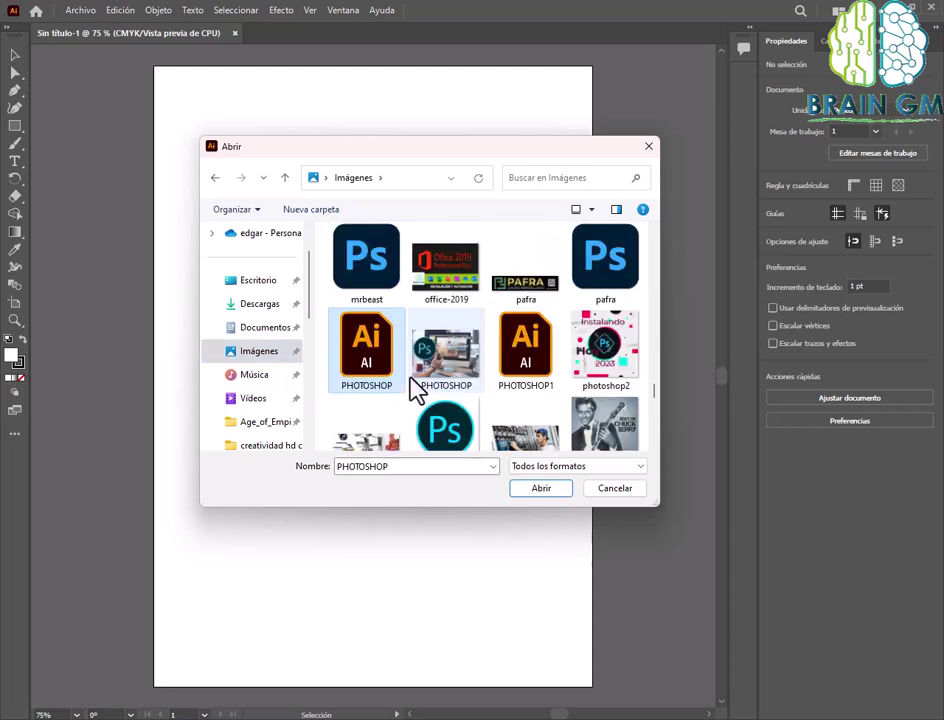
{"action": "left_click", "coordinate": [541, 494]}
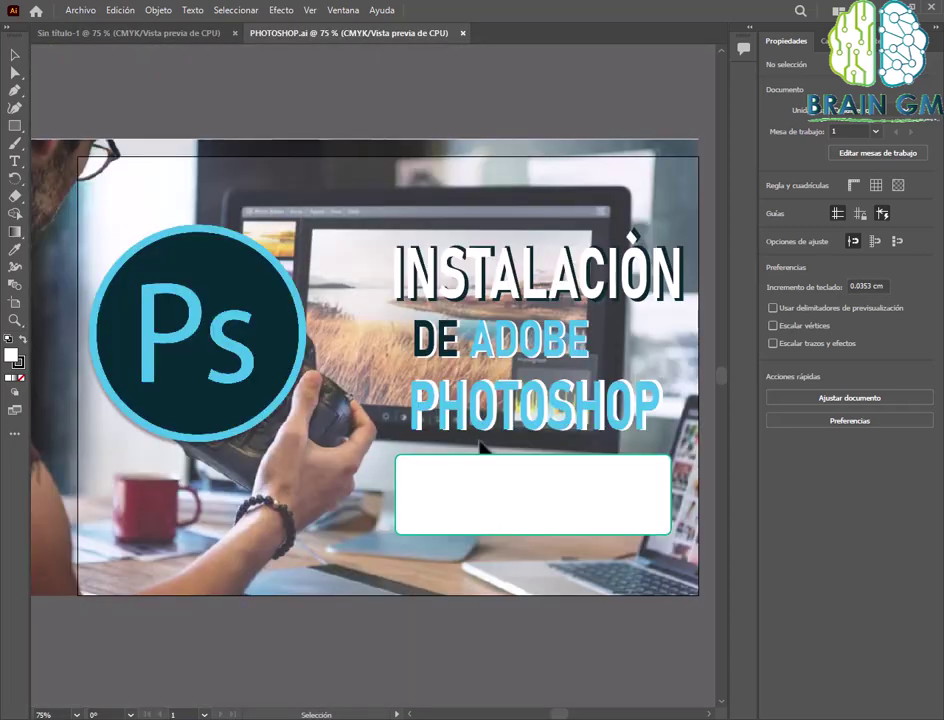
Select the Ps logo, show the Capas panel with F7, then return to Sin título-1.
{"action": "left_click", "coordinate": [285, 345]}
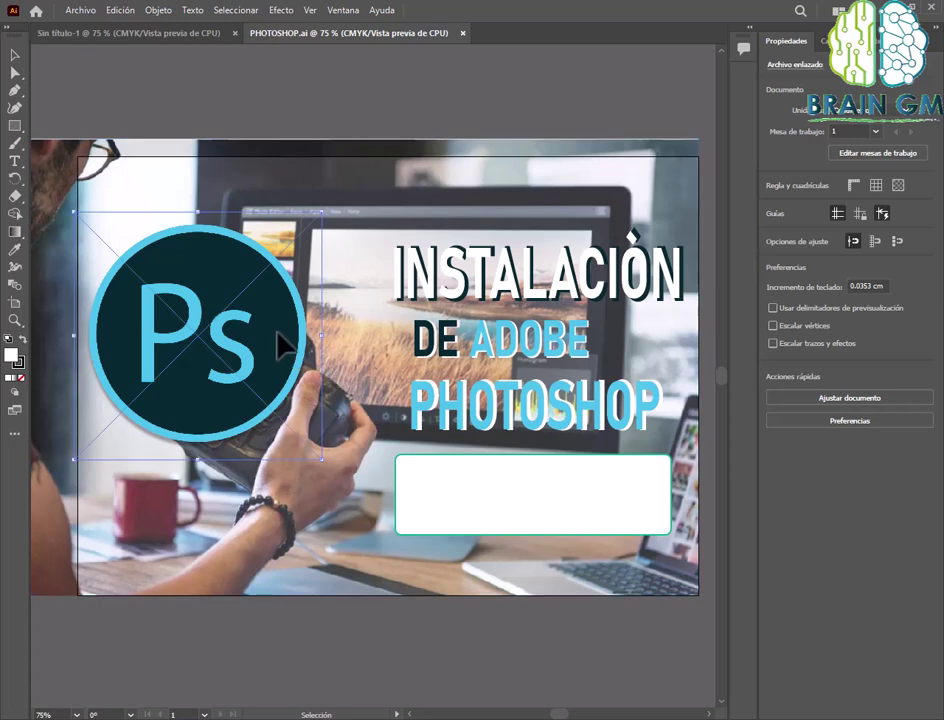
{"action": "key", "text": "F7"}
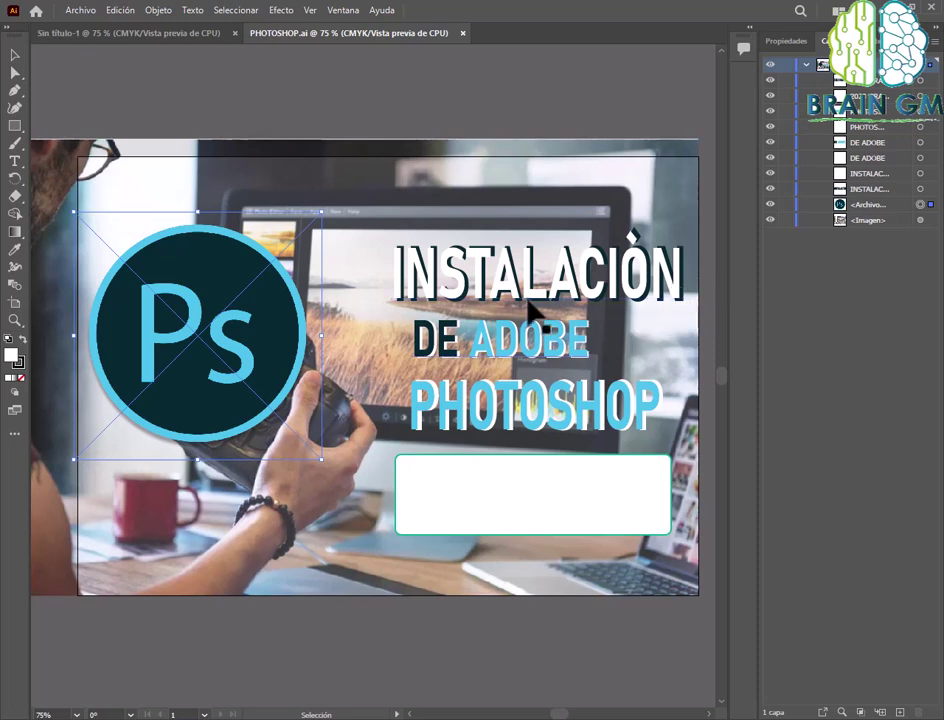
{"action": "left_click", "coordinate": [239, 108]}
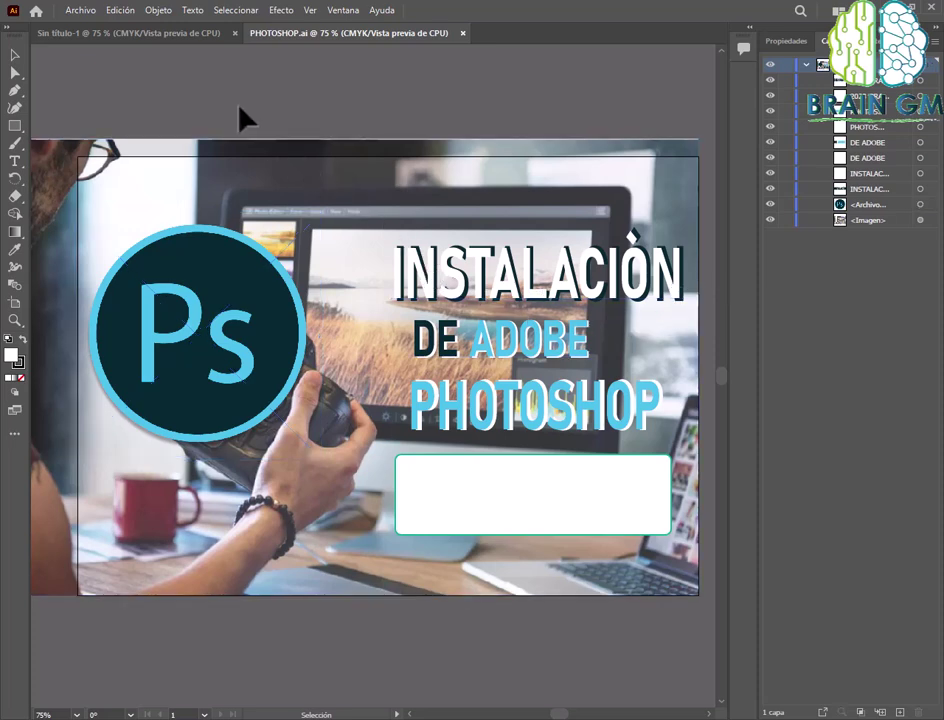
{"action": "left_click", "coordinate": [143, 34]}
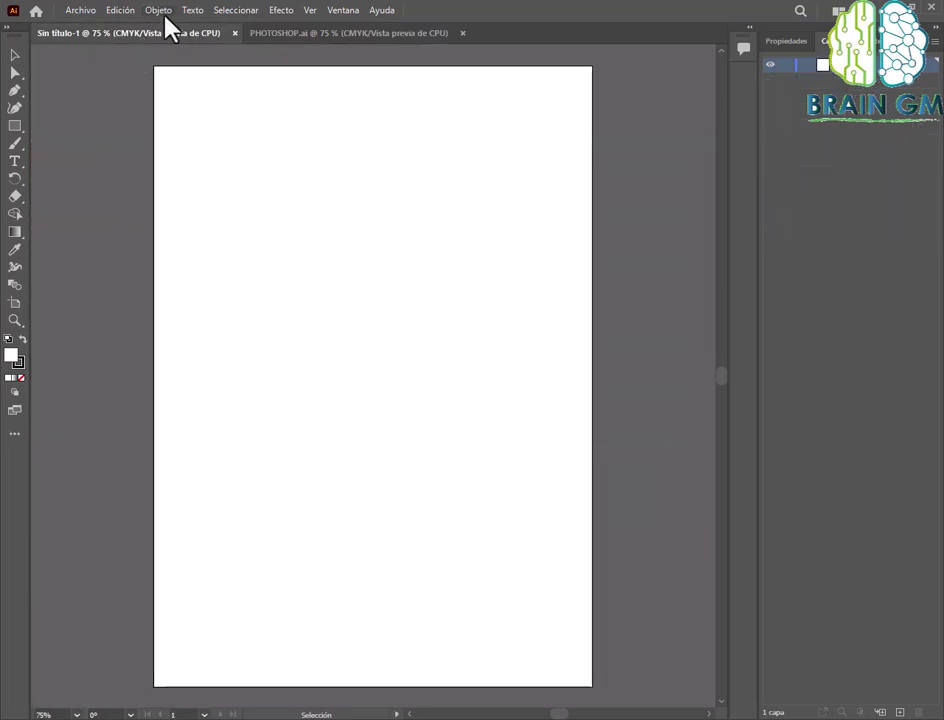
Open the Archivo menu from the blank Sin título-1 document.
{"action": "left_click", "coordinate": [80, 10]}
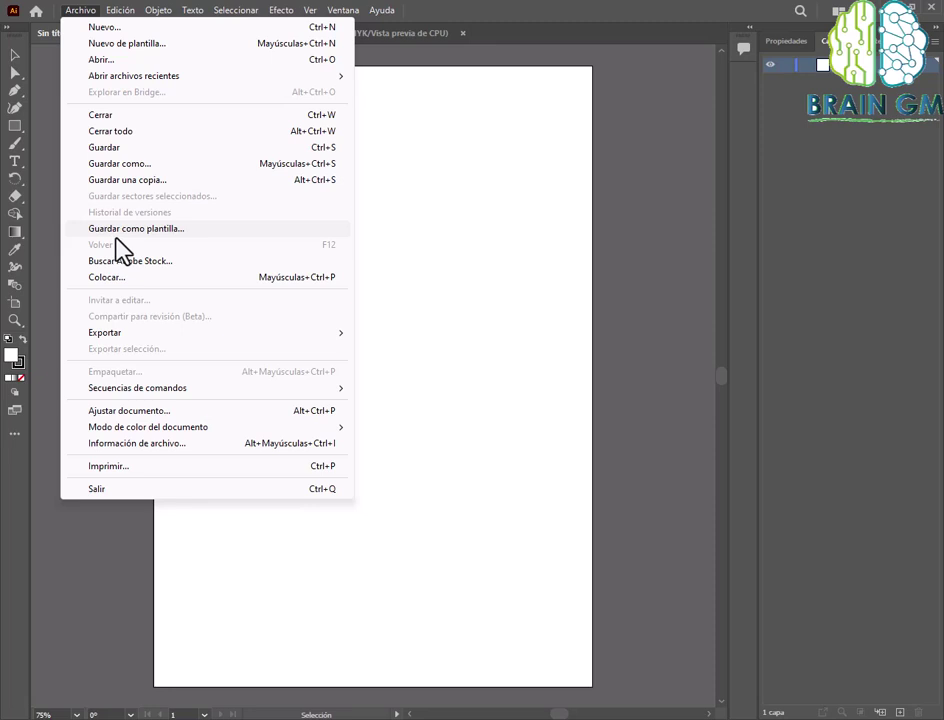